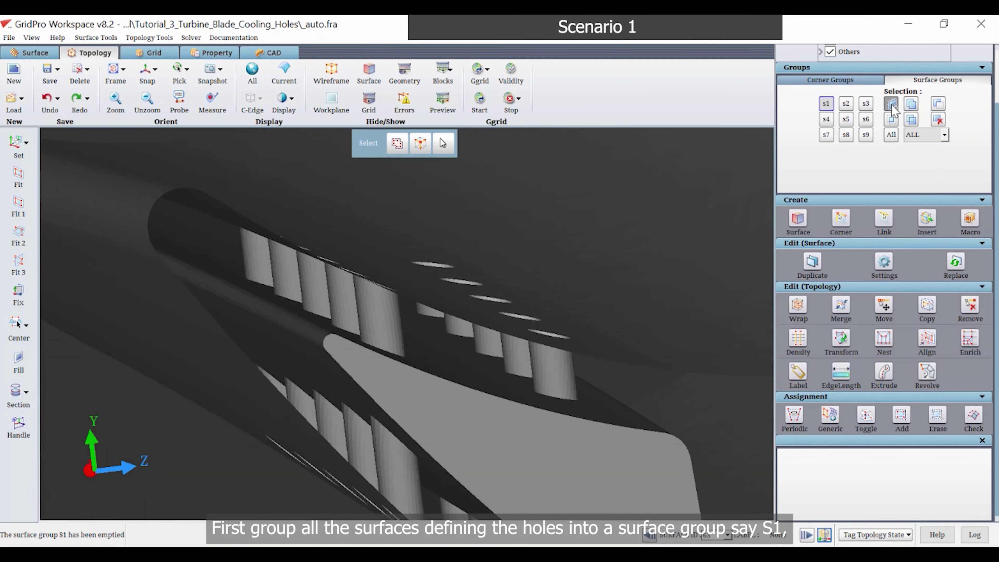
- Add the ten hole surfaces above the plenum, in two rows of five, to surface group s1
{"action": "left_click", "coordinate": [371, 301]}
{"action": "left_click", "coordinate": [333, 304]}
{"action": "left_click", "coordinate": [311, 288]}
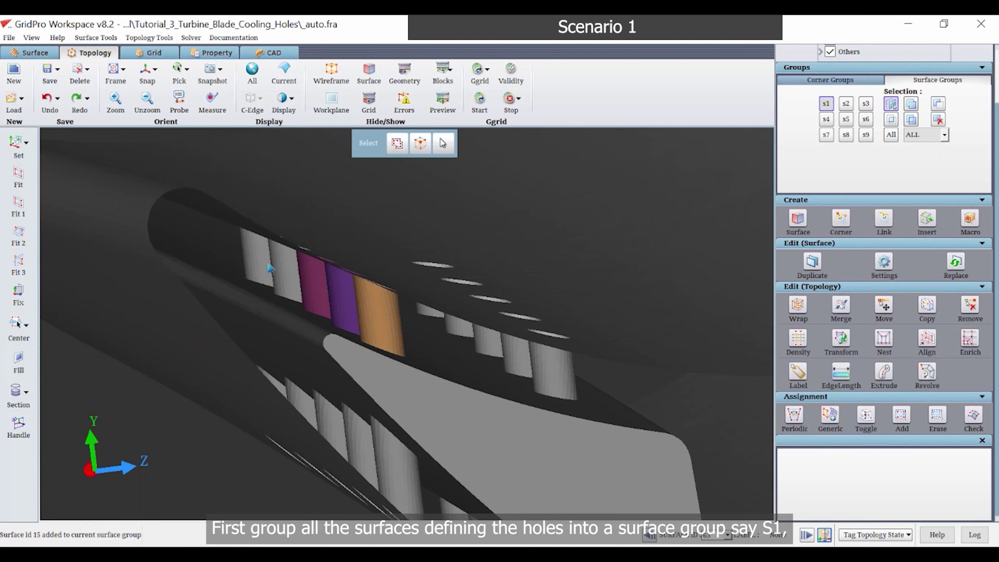
{"action": "left_click", "coordinate": [280, 272]}
{"action": "left_click", "coordinate": [258, 258]}
{"action": "left_click", "coordinate": [541, 364]}
{"action": "left_click", "coordinate": [515, 353]}
{"action": "left_click", "coordinate": [489, 342]}
{"action": "left_click", "coordinate": [459, 273]}
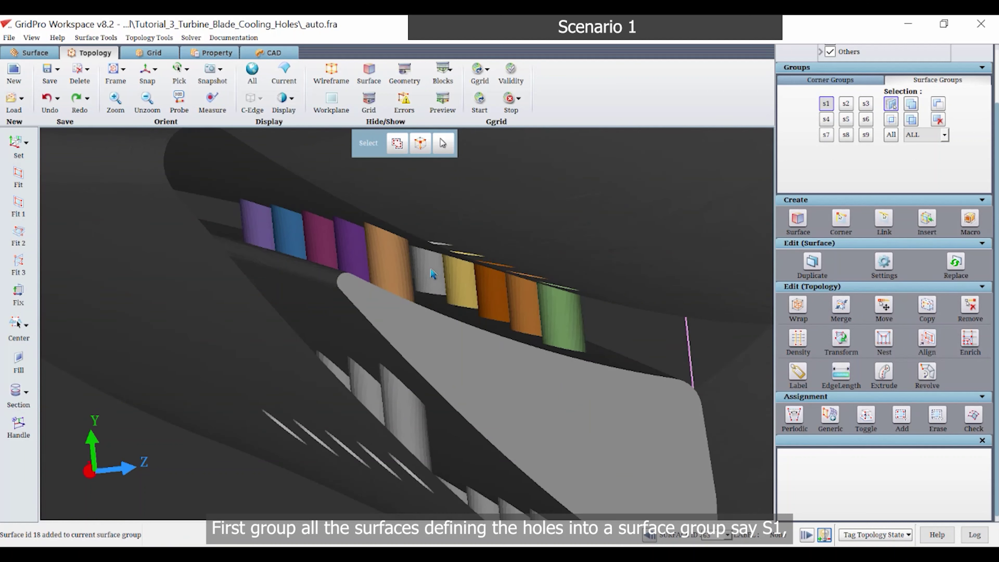
{"action": "left_click", "coordinate": [430, 272]}
- Add the ten hole surfaces below the plenum, in two rows of five, to surface group s1 and finish editing the group
{"action": "left_click", "coordinate": [405, 423]}
{"action": "left_click", "coordinate": [308, 433]}
{"action": "left_click", "coordinate": [284, 418]}
{"action": "left_click", "coordinate": [267, 398]}
{"action": "left_click", "coordinate": [247, 387]}
{"action": "middle_click_drag", "start_coordinate": [492, 472], "coordinate": [297, 218]}
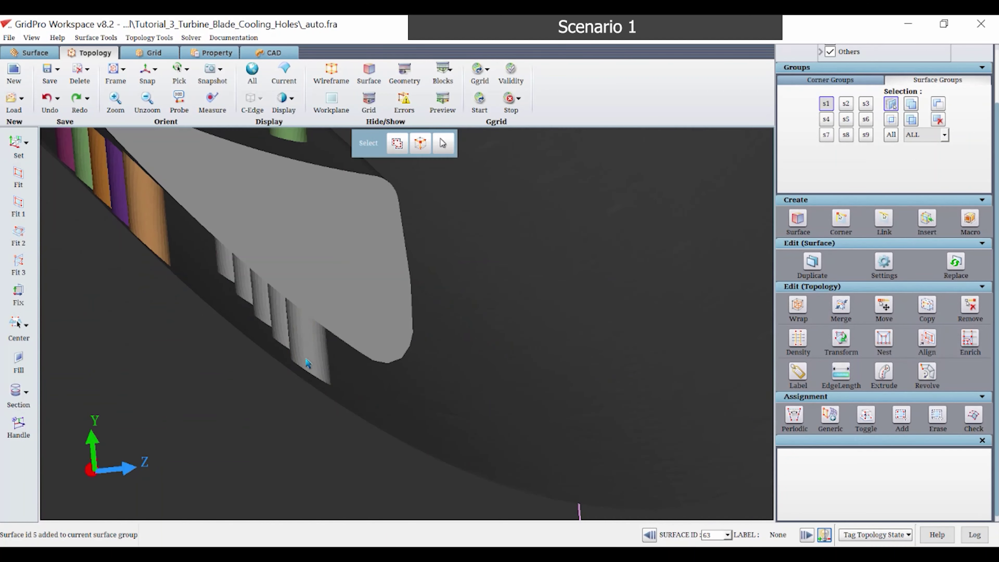
{"action": "left_click", "coordinate": [294, 331]}
{"action": "left_click", "coordinate": [277, 315]}
{"action": "left_click", "coordinate": [258, 291]}
{"action": "left_click", "coordinate": [240, 278]}
{"action": "left_click", "coordinate": [224, 264]}
{"action": "scroll", "coordinate": [313, 401], "scroll_direction": "down", "scroll_amount": 3}
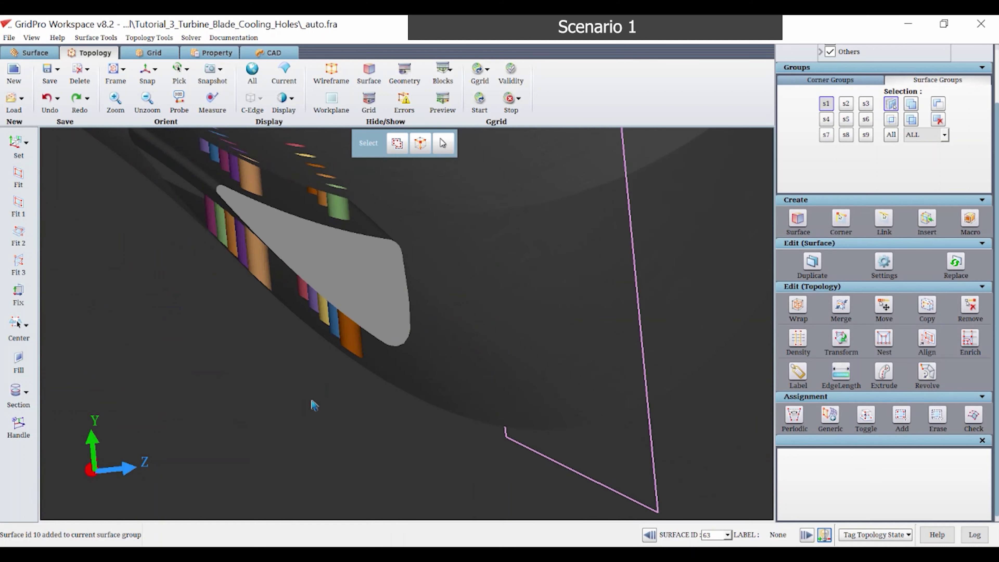
{"action": "middle_click_drag", "start_coordinate": [312, 402], "coordinate": [374, 508]}
{"action": "left_click", "coordinate": [826, 104]}
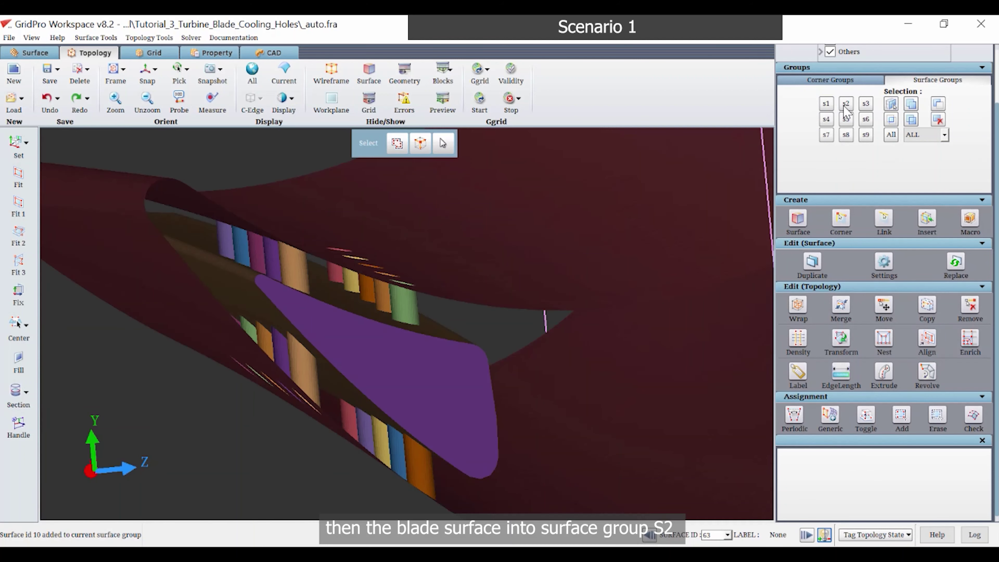
- Review surface group s2 for the blade surface and surface group s3 for the plenum surface
{"action": "left_click", "coordinate": [845, 106]}
{"action": "middle_click_drag", "start_coordinate": [613, 240], "coordinate": [540, 294]}
{"action": "scroll", "coordinate": [383, 419], "scroll_direction": "down", "scroll_amount": 5}
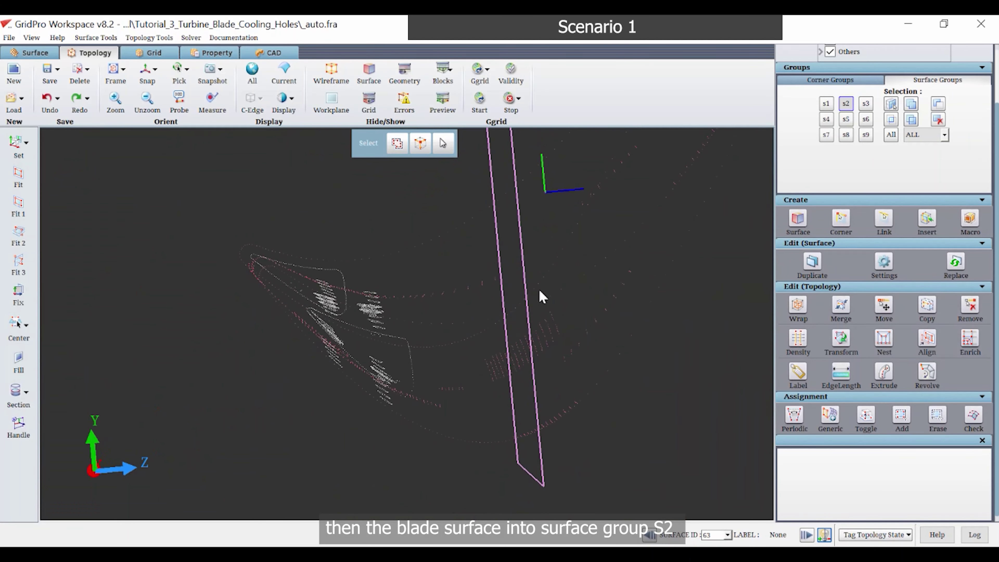
{"action": "left_click", "coordinate": [865, 104]}
{"action": "middle_click_drag", "start_coordinate": [492, 244], "coordinate": [468, 281]}
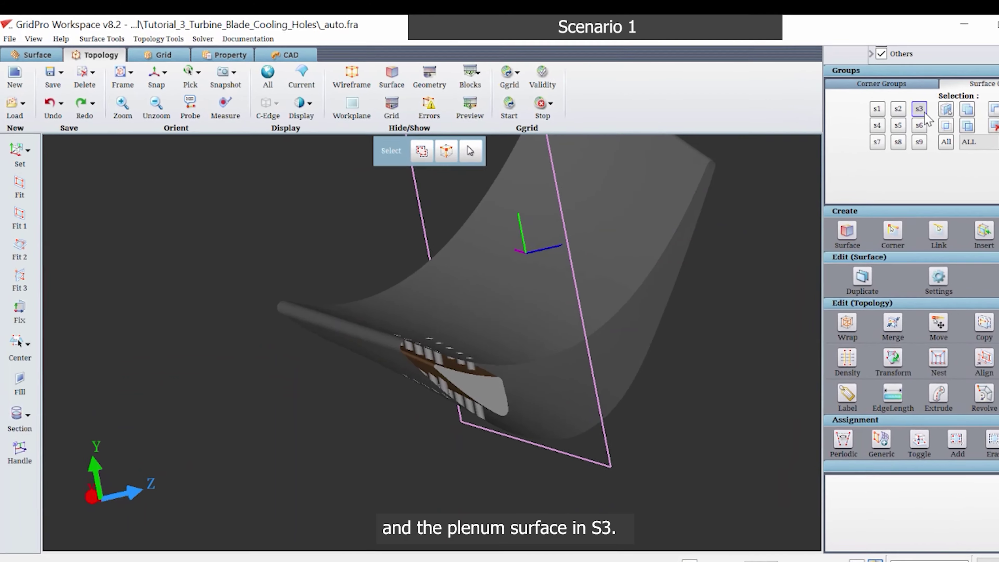
{"action": "left_click", "coordinate": [865, 104]}
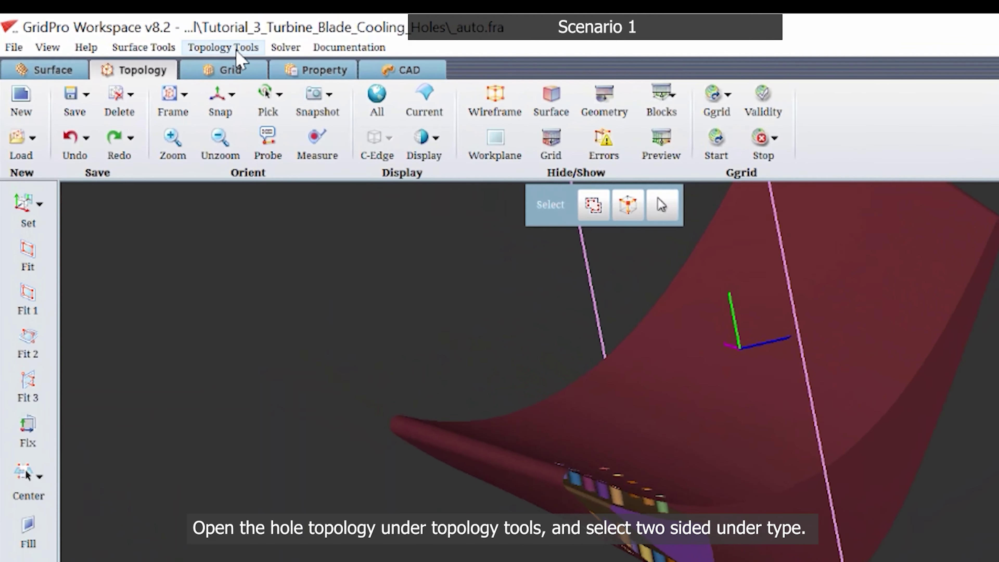
- Start the Holes topology tool with 2 sided as the type of hole
{"action": "left_click", "coordinate": [198, 43]}
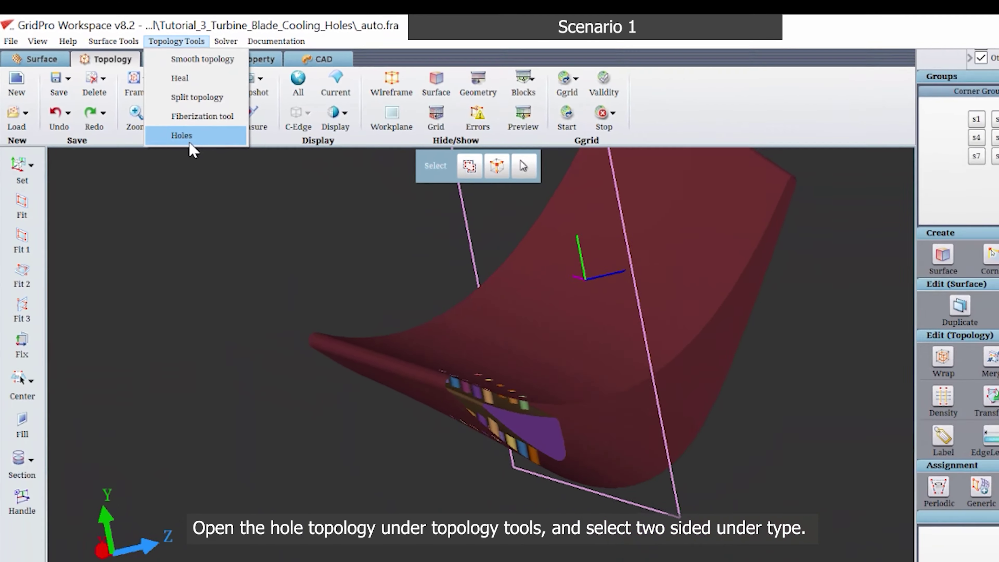
{"action": "left_click", "coordinate": [190, 140]}
{"action": "left_click", "coordinate": [811, 494]}
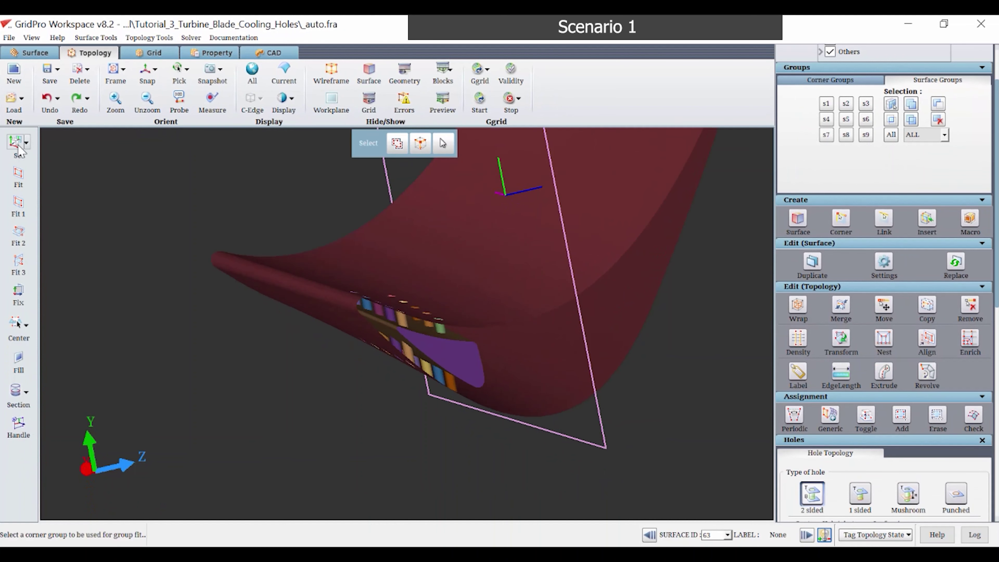
- Align the workplane with the view, section the model on its +ve side and position the plane to cut the blade through the cooling holes
{"action": "left_click", "coordinate": [17, 143]}
{"action": "left_click", "coordinate": [25, 391]}
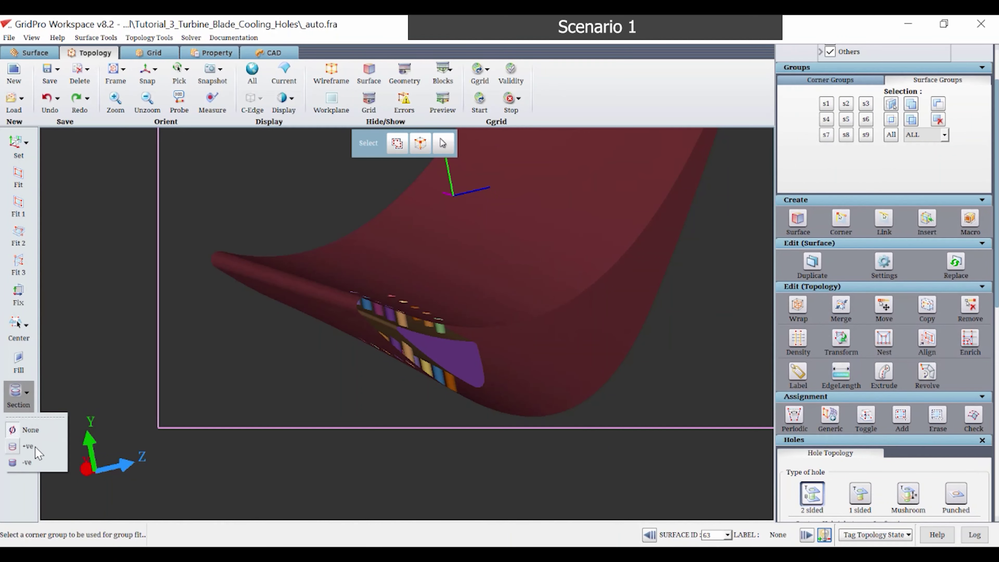
{"action": "left_click", "coordinate": [35, 447]}
{"action": "left_click", "coordinate": [23, 421]}
{"action": "scroll", "coordinate": [118, 409], "scroll_direction": "down", "scroll_amount": 5}
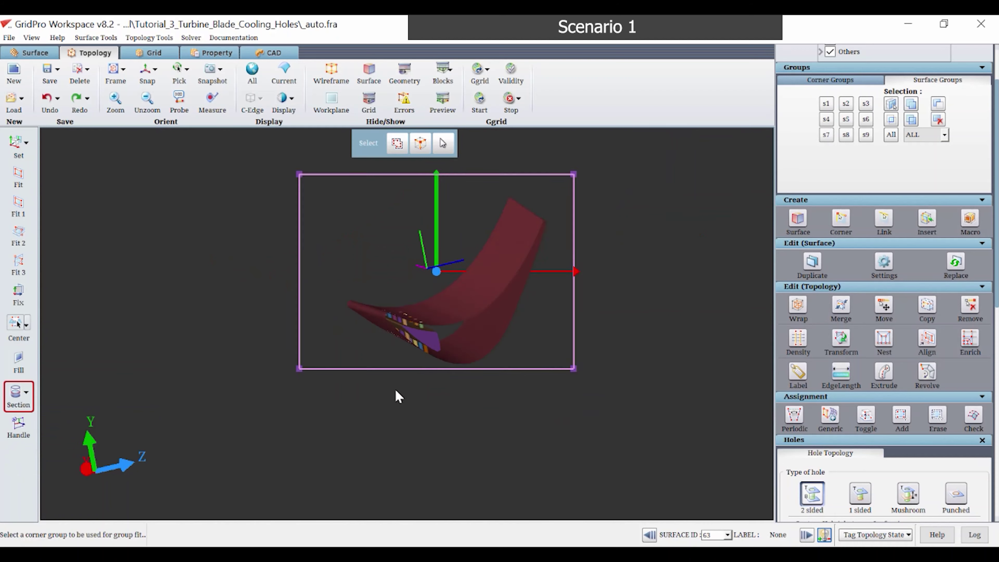
{"action": "left_click_drag", "start_coordinate": [397, 397], "coordinate": [873, 323]}
{"action": "left_click_drag", "start_coordinate": [442, 266], "coordinate": [522, 257]}
{"action": "left_click_drag", "start_coordinate": [204, 437], "coordinate": [581, 333]}
{"action": "scroll", "coordinate": [440, 314], "scroll_direction": "up", "scroll_amount": 5}
{"action": "scroll", "coordinate": [478, 320], "scroll_direction": "up", "scroll_amount": 3}
{"action": "right_click_drag", "start_coordinate": [464, 330], "coordinate": [289, 365]}
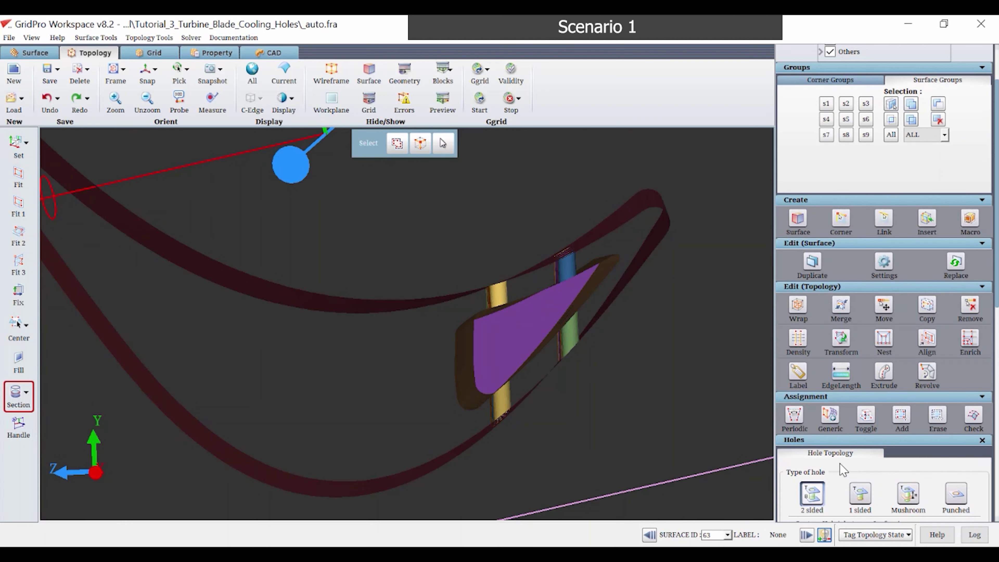
- Use group s2 as the top surface, s3 as the bottom surface and s1 as the holes group, with a Regular 4 Sided pattern for S1
{"action": "scroll", "coordinate": [839, 463], "scroll_direction": "down", "scroll_amount": 5}
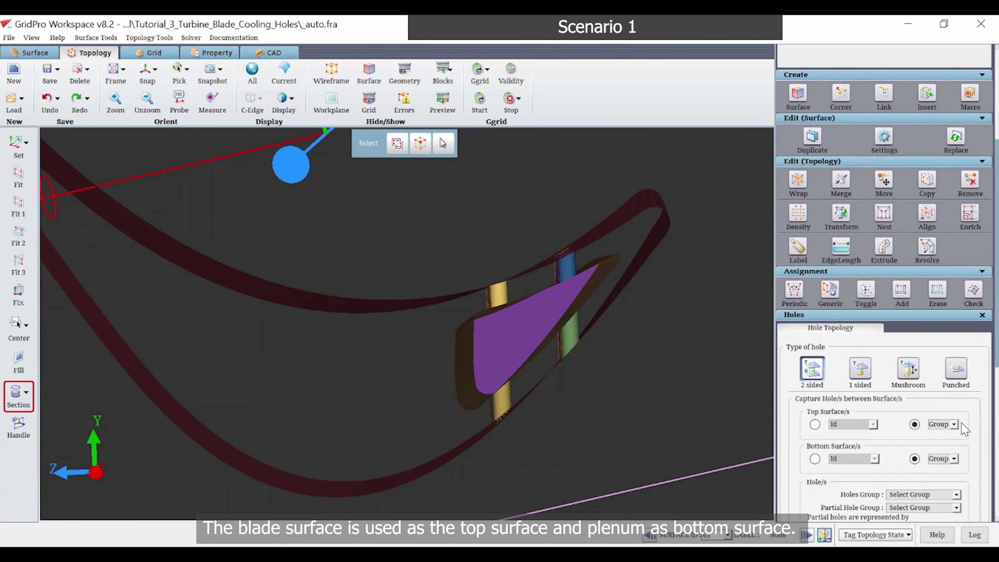
{"action": "scroll", "coordinate": [892, 433], "scroll_direction": "down", "scroll_amount": 4}
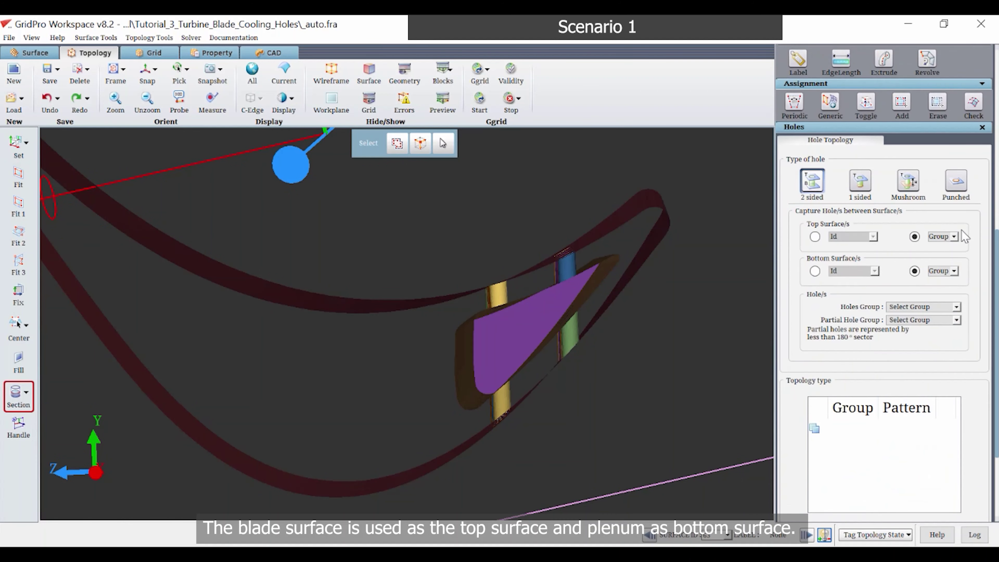
{"action": "left_click", "coordinate": [951, 241]}
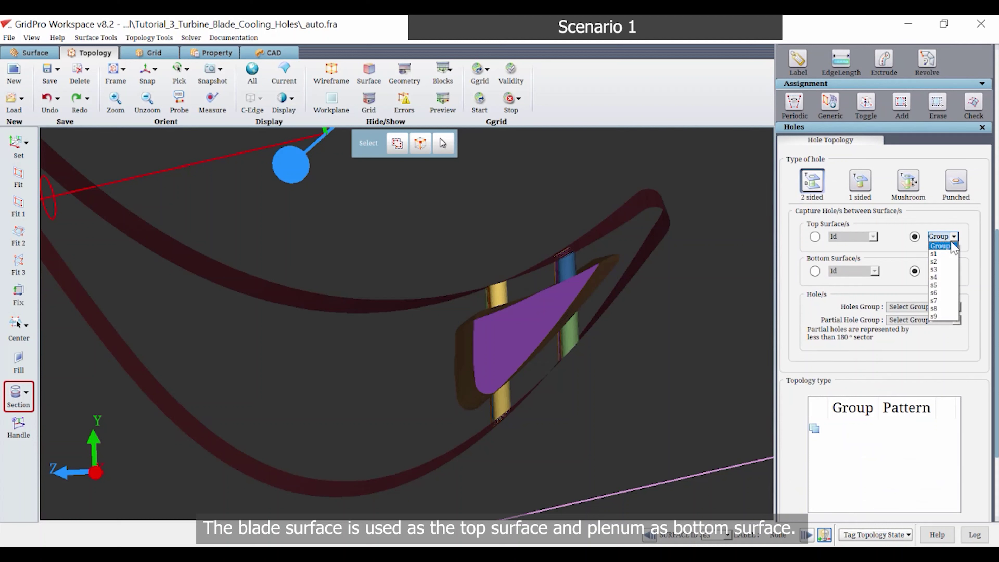
{"action": "left_click", "coordinate": [943, 262]}
{"action": "left_click", "coordinate": [945, 271]}
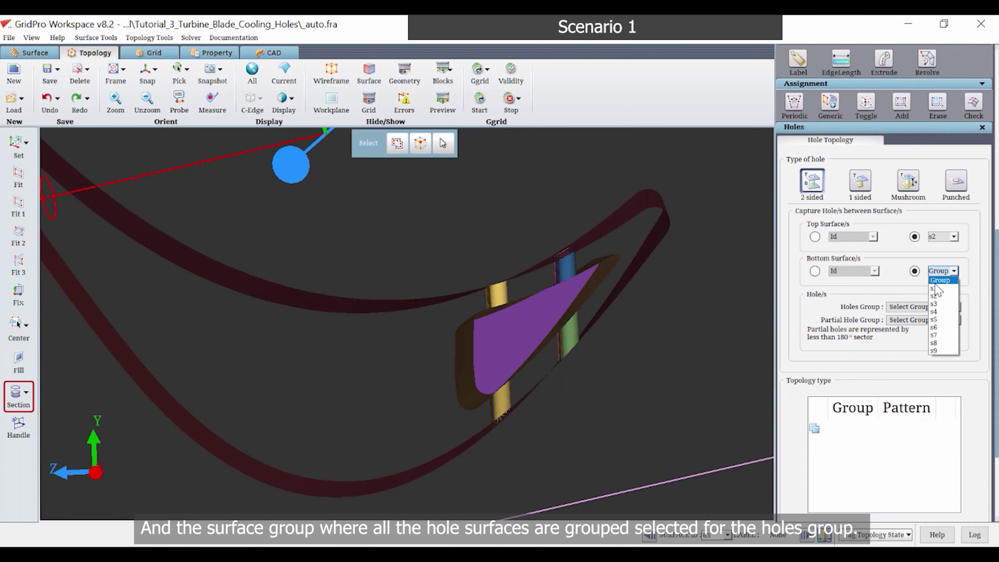
{"action": "left_click", "coordinate": [933, 306]}
{"action": "left_click", "coordinate": [932, 307]}
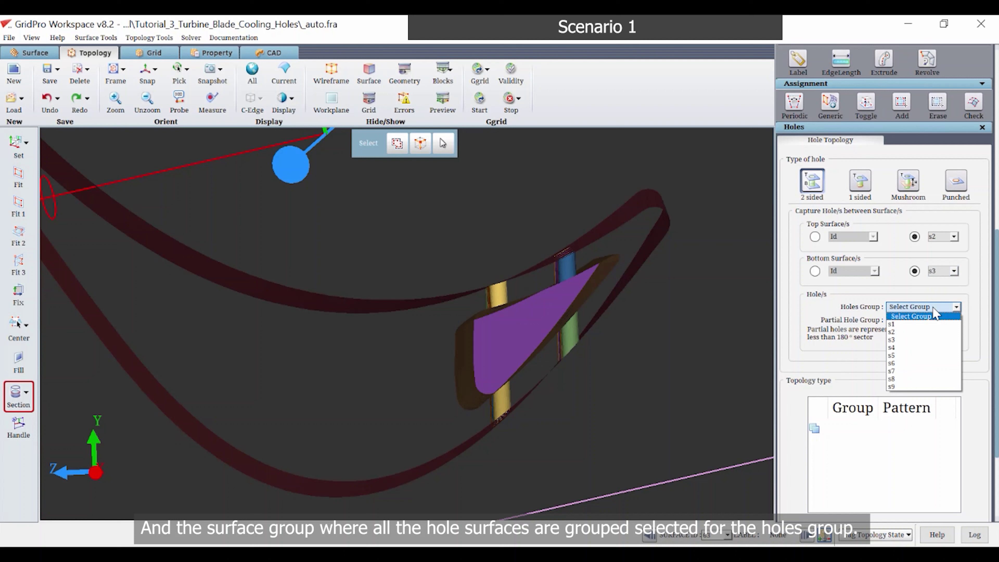
{"action": "left_click", "coordinate": [922, 324]}
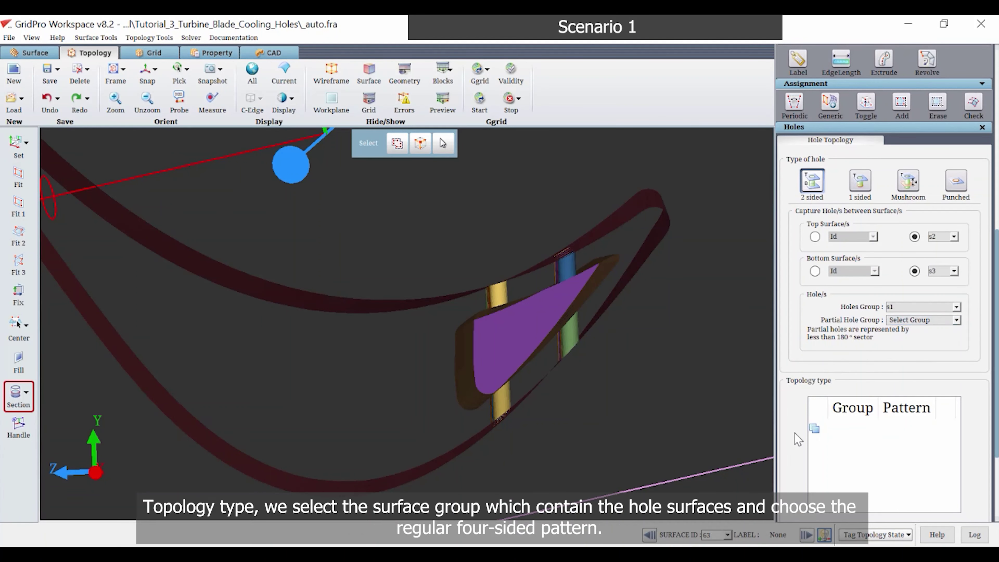
{"action": "left_click", "coordinate": [814, 429]}
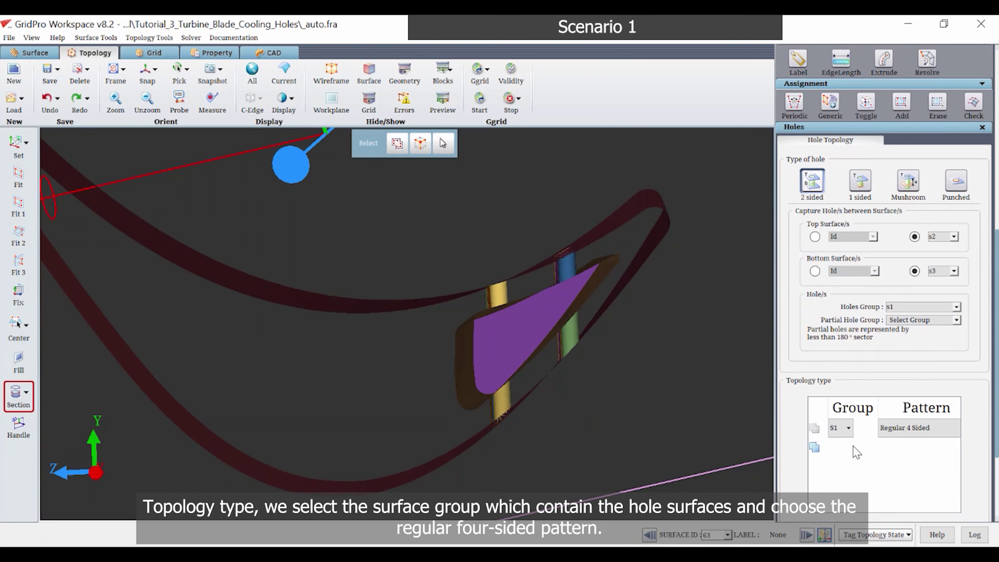
- Enable hole linking with the Hole centers pattern, made editable in corner group c8
{"action": "scroll", "coordinate": [796, 362], "scroll_direction": "down", "scroll_amount": 3}
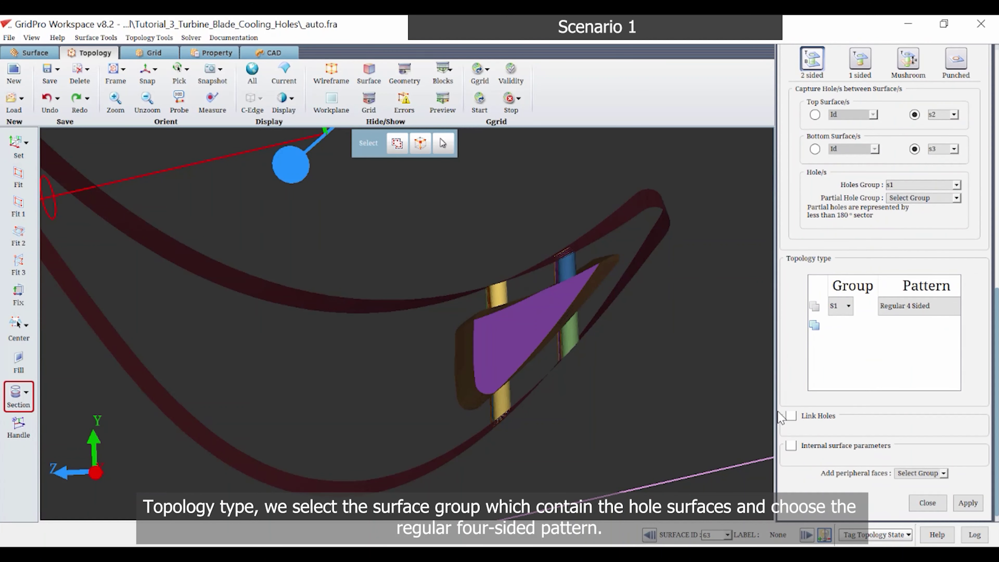
{"action": "left_click", "coordinate": [791, 416]}
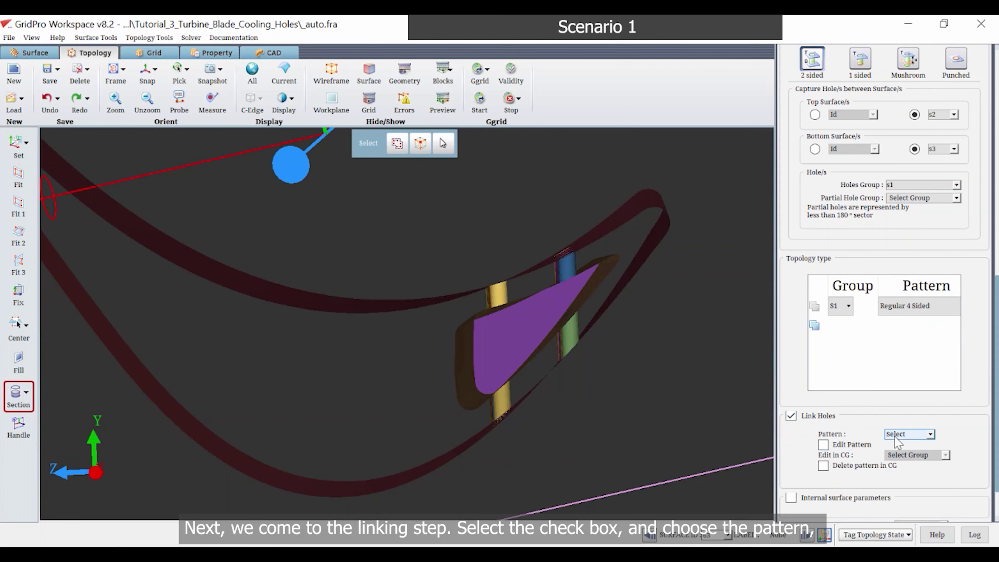
{"action": "left_click", "coordinate": [904, 434]}
{"action": "left_click", "coordinate": [905, 451]}
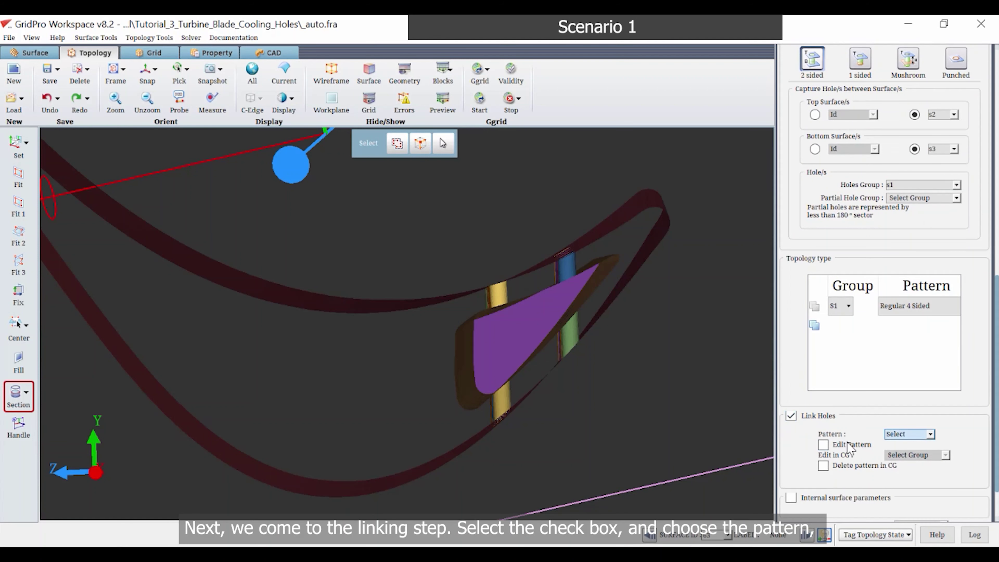
{"action": "left_click", "coordinate": [822, 445]}
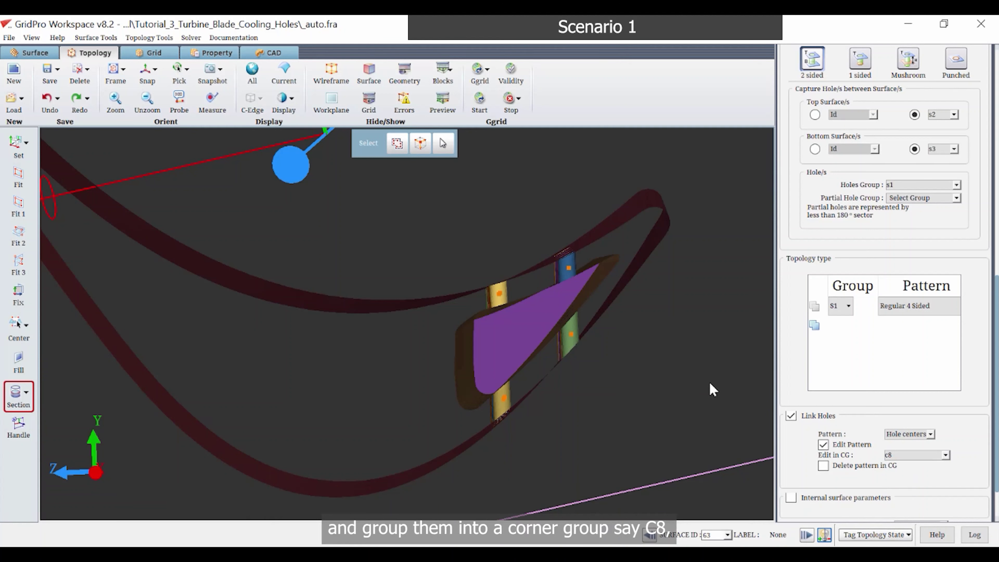
{"action": "left_click", "coordinate": [916, 454]}
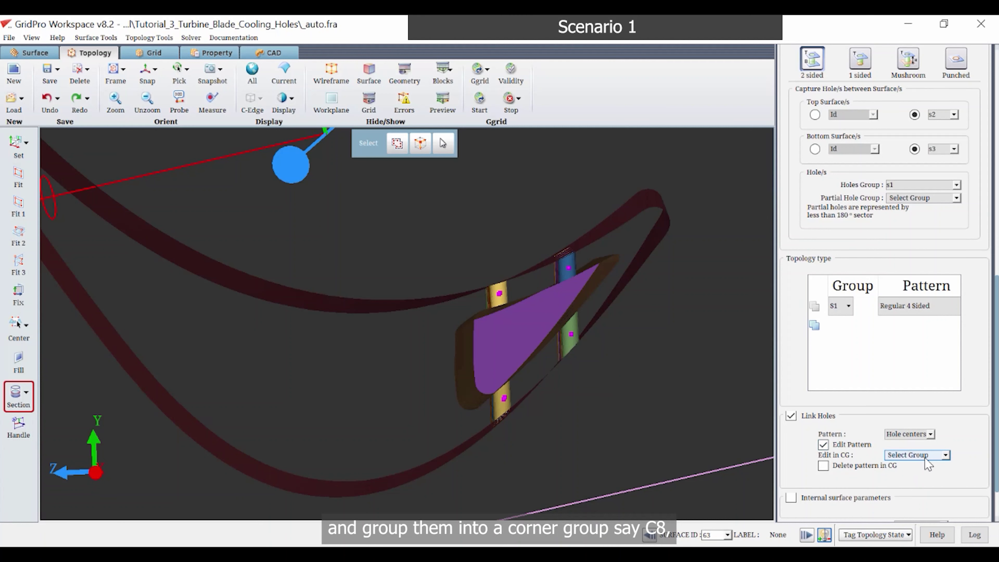
{"action": "left_click", "coordinate": [903, 527]}
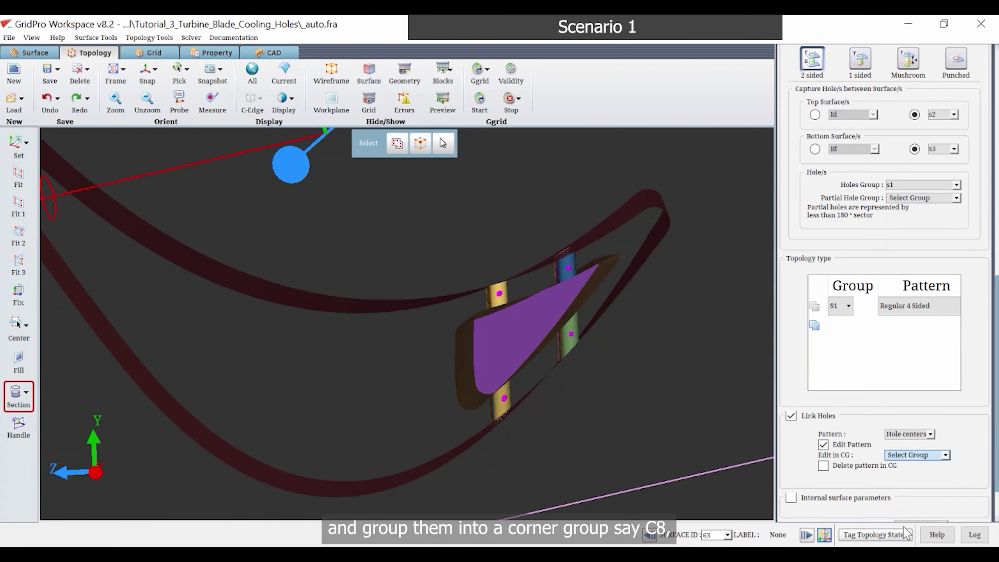
- Link the adjacent and opposite hole center corners of the rows above and below the plenum
{"action": "key", "text": "l"}
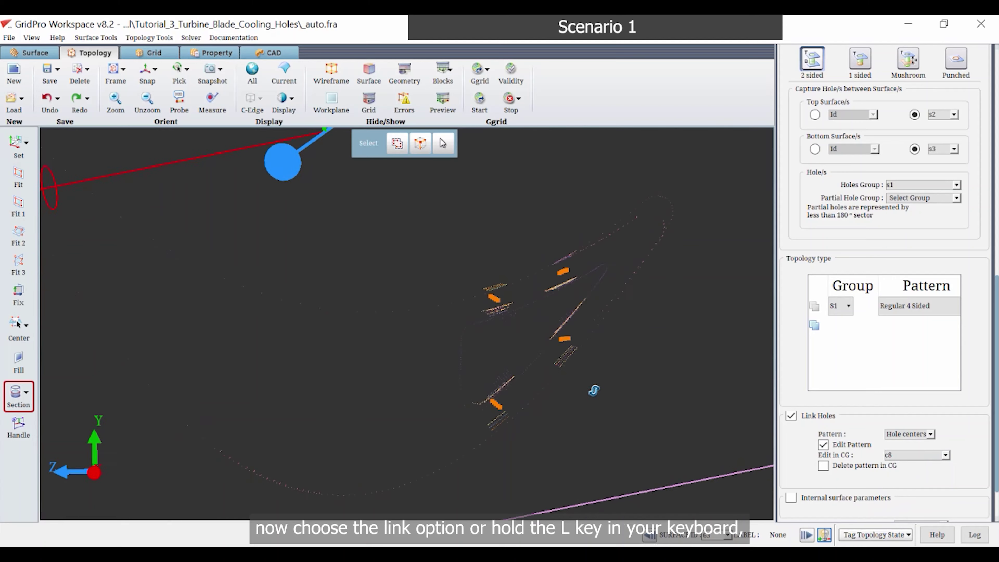
{"action": "scroll", "coordinate": [853, 209], "scroll_direction": "up", "scroll_amount": 5}
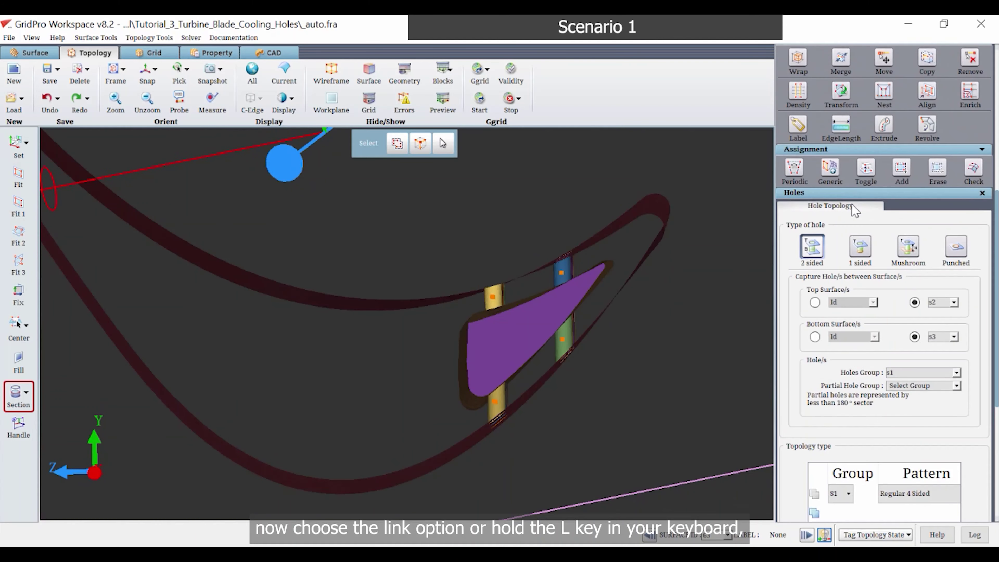
{"action": "scroll", "coordinate": [819, 154], "scroll_direction": "up", "scroll_amount": 5}
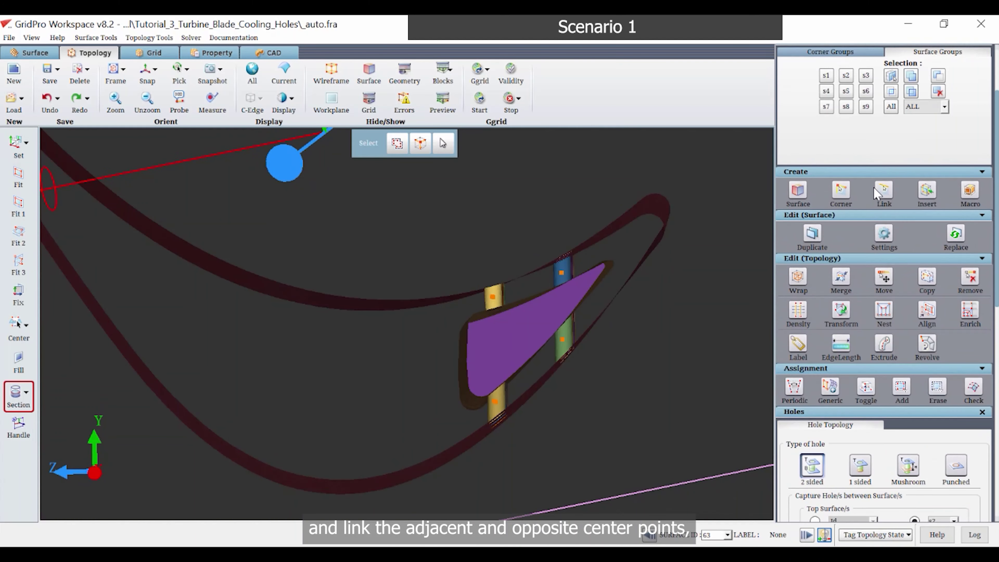
{"action": "left_click", "coordinate": [878, 192]}
{"action": "left_click_drag", "start_coordinate": [480, 267], "coordinate": [659, 288]}
{"action": "left_click_drag", "start_coordinate": [545, 234], "coordinate": [479, 284]}
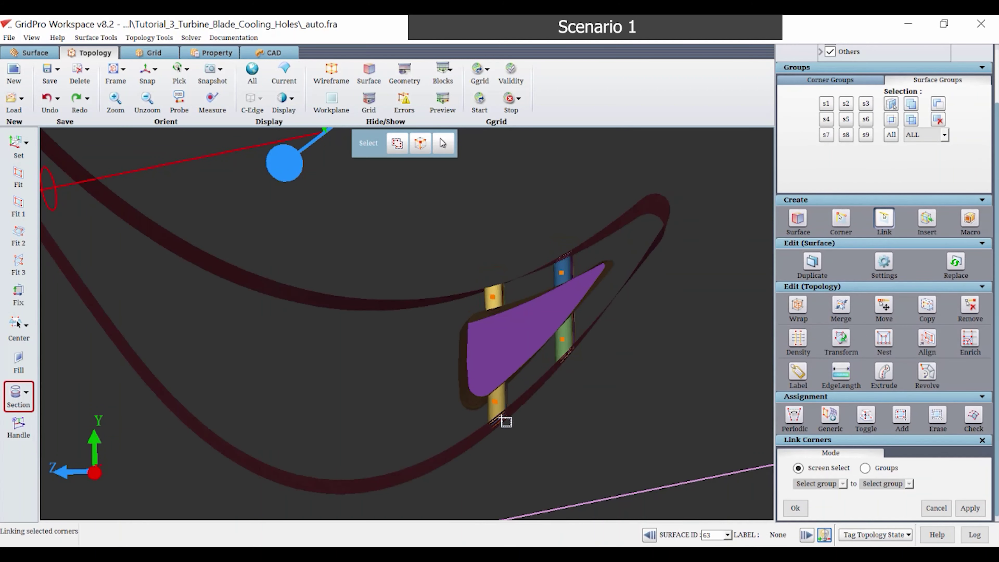
{"action": "left_click_drag", "start_coordinate": [503, 418], "coordinate": [483, 284]}
{"action": "middle_click_drag", "start_coordinate": [506, 283], "coordinate": [518, 284]}
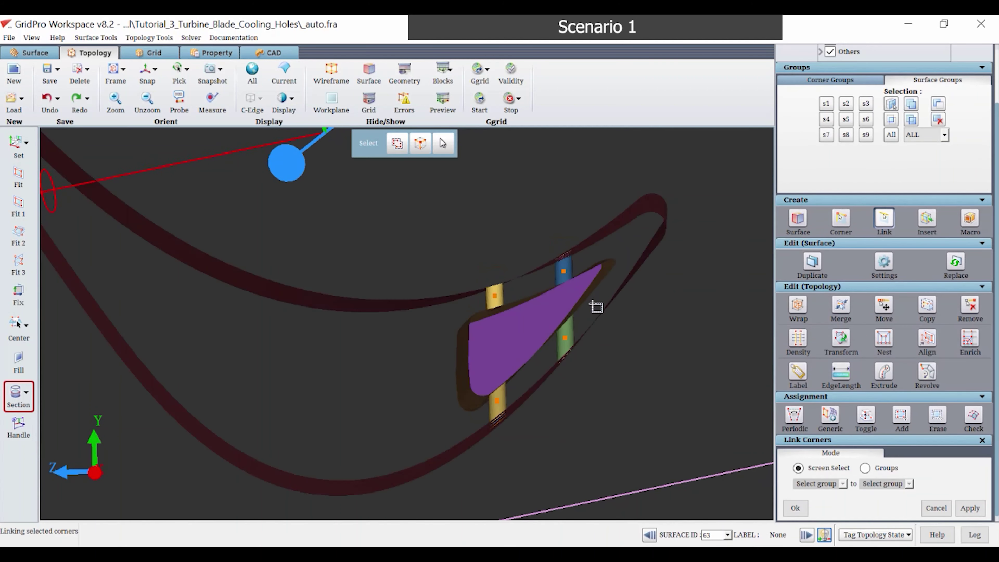
{"action": "left_click_drag", "start_coordinate": [596, 308], "coordinate": [435, 240]}
{"action": "left_click_drag", "start_coordinate": [644, 449], "coordinate": [430, 314]}
{"action": "middle_click_drag", "start_coordinate": [499, 425], "coordinate": [613, 376]}
{"action": "left_click", "coordinate": [884, 217]}
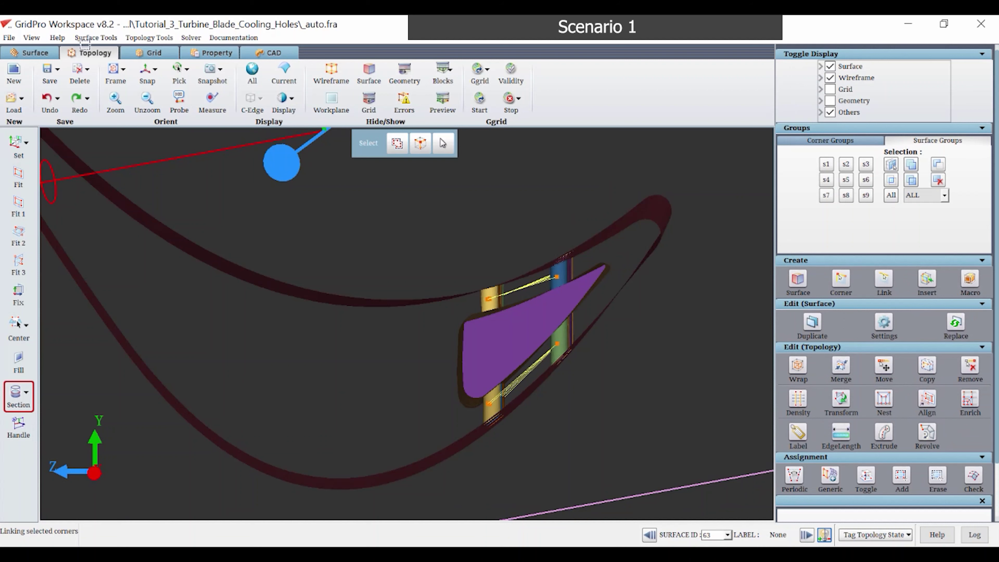
- Return to the Holes tool, enable deleting the pattern in the corner group and turn on the internal surface parameters
{"action": "left_click", "coordinate": [148, 37]}
{"action": "left_click", "coordinate": [154, 117]}
{"action": "scroll", "coordinate": [931, 405], "scroll_direction": "down", "scroll_amount": 1}
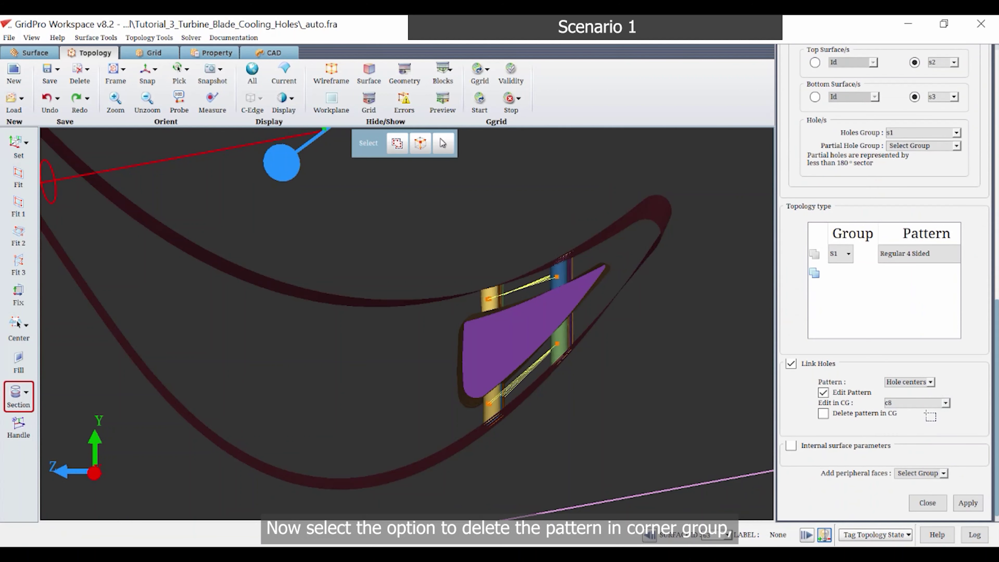
{"action": "left_click", "coordinate": [823, 412]}
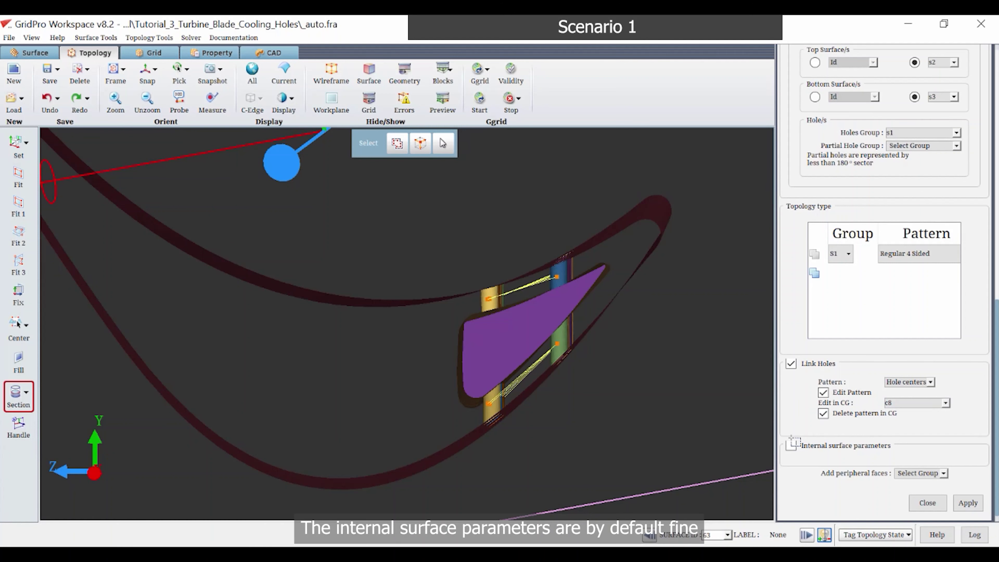
{"action": "left_click", "coordinate": [791, 445]}
{"action": "scroll", "coordinate": [845, 394], "scroll_direction": "down", "scroll_amount": 2}
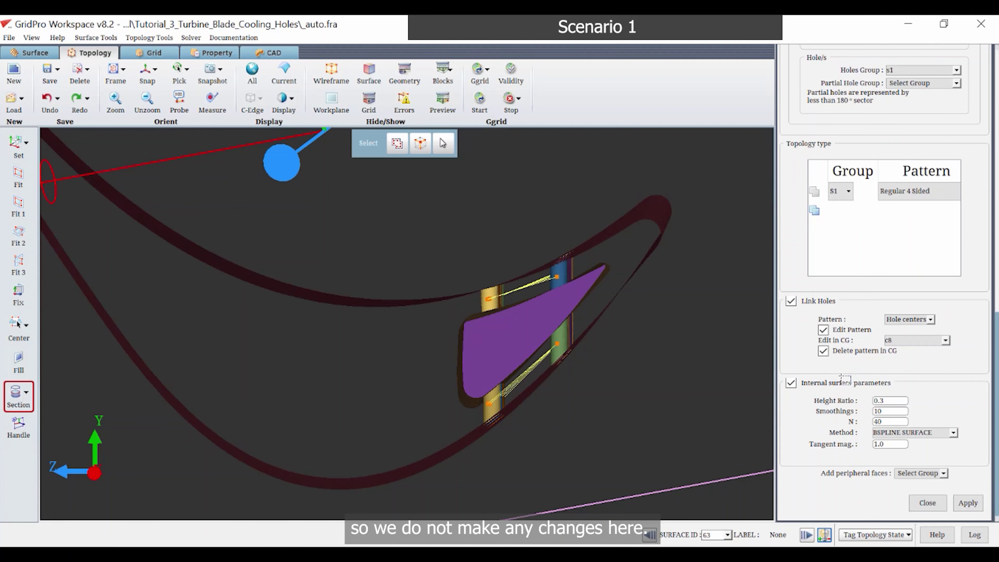
- Turn off the internal surface parameters, add the peripheral faces to corner group c9 and apply the two-sided hole topology
{"action": "left_click", "coordinate": [791, 380]}
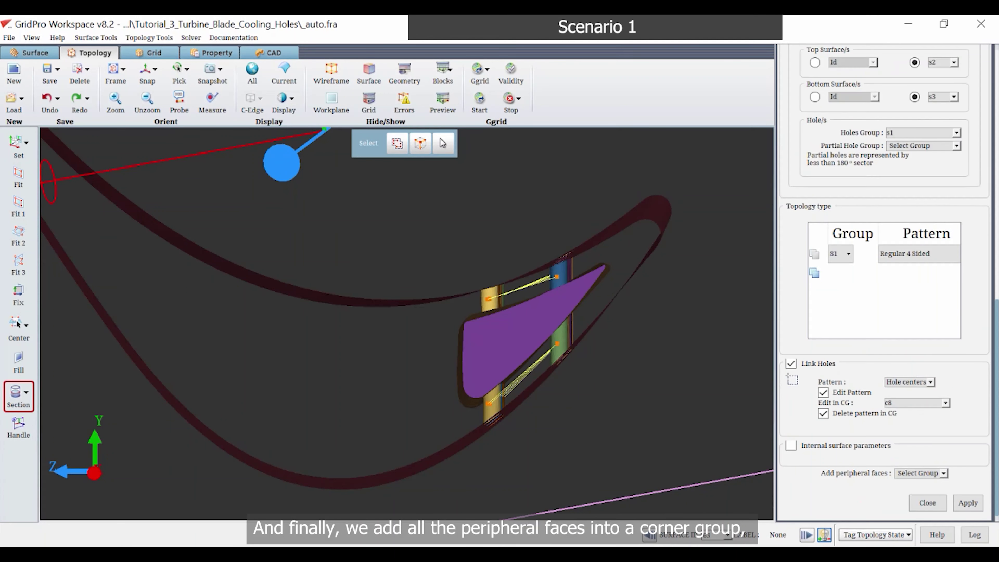
{"action": "left_click", "coordinate": [939, 473]}
{"action": "left_click", "coordinate": [920, 547]}
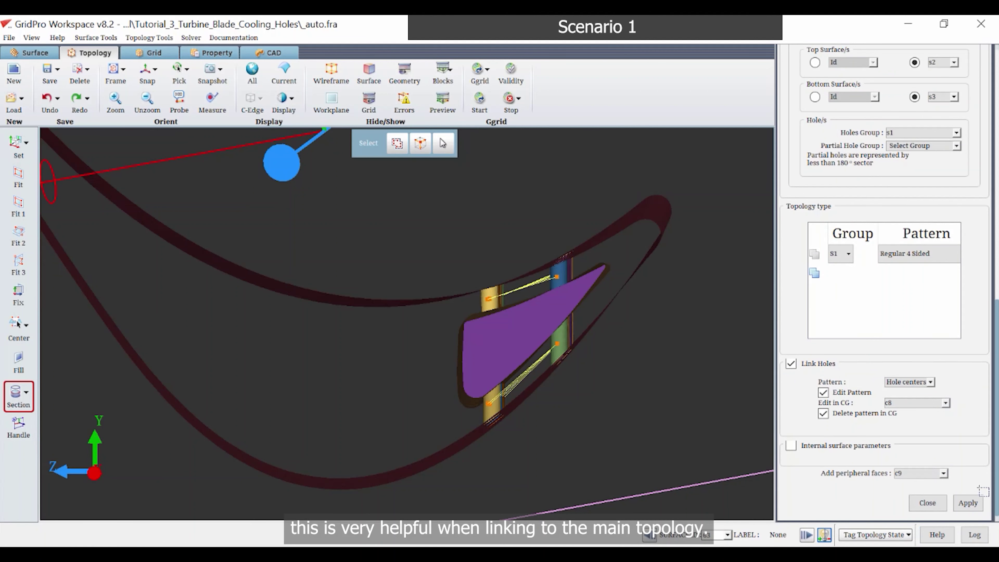
{"action": "left_click", "coordinate": [967, 502]}
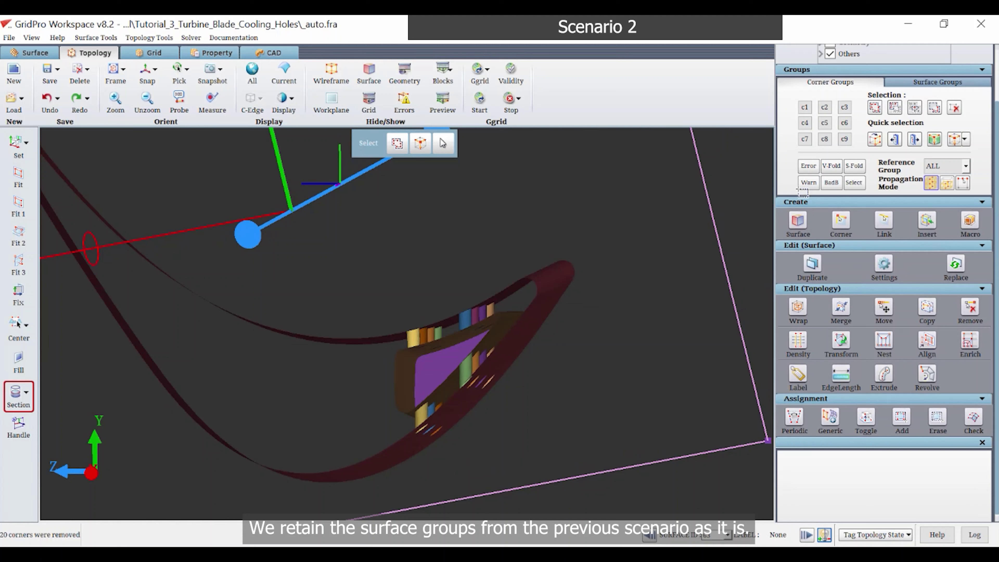
- Open the Holes tool and choose the 1 sided type, keeping s2 as top, s3 as bottom and s1 as holes group
{"action": "left_click", "coordinate": [149, 37]}
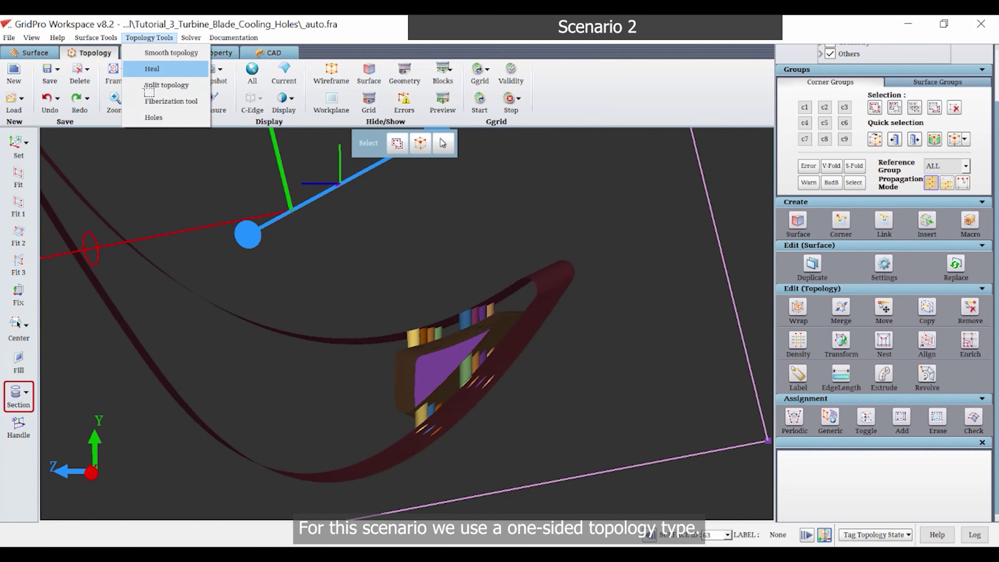
{"action": "left_click", "coordinate": [158, 116]}
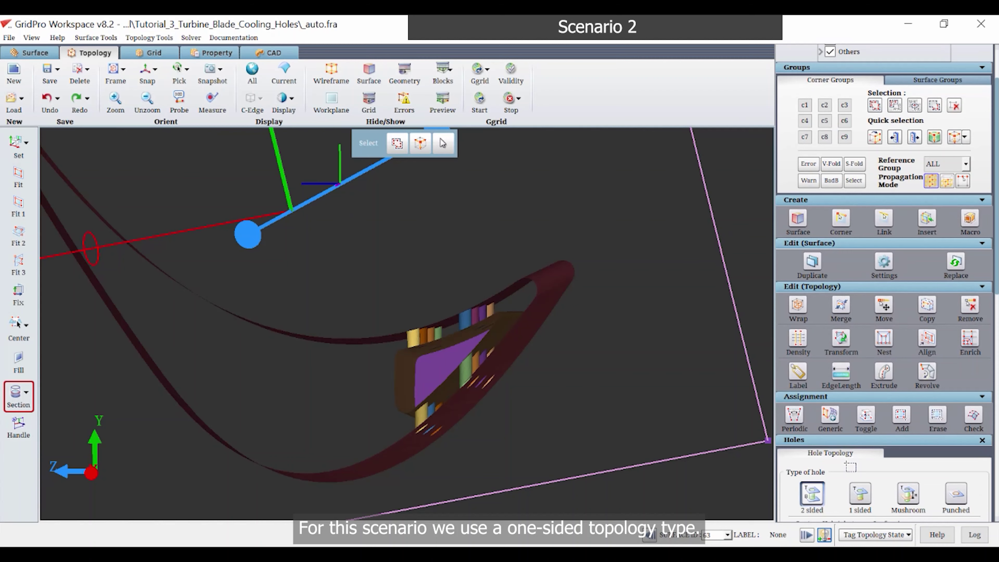
{"action": "scroll", "coordinate": [850, 463], "scroll_direction": "down", "scroll_amount": 3}
{"action": "left_click", "coordinate": [853, 362]}
{"action": "scroll", "coordinate": [851, 357], "scroll_direction": "down", "scroll_amount": 3}
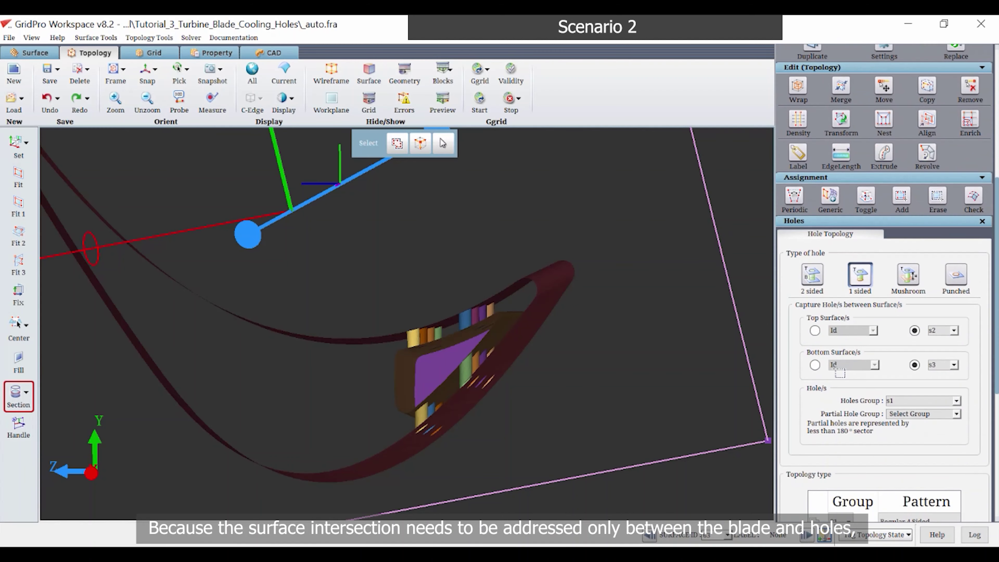
{"action": "scroll", "coordinate": [820, 380], "scroll_direction": "down", "scroll_amount": 3}
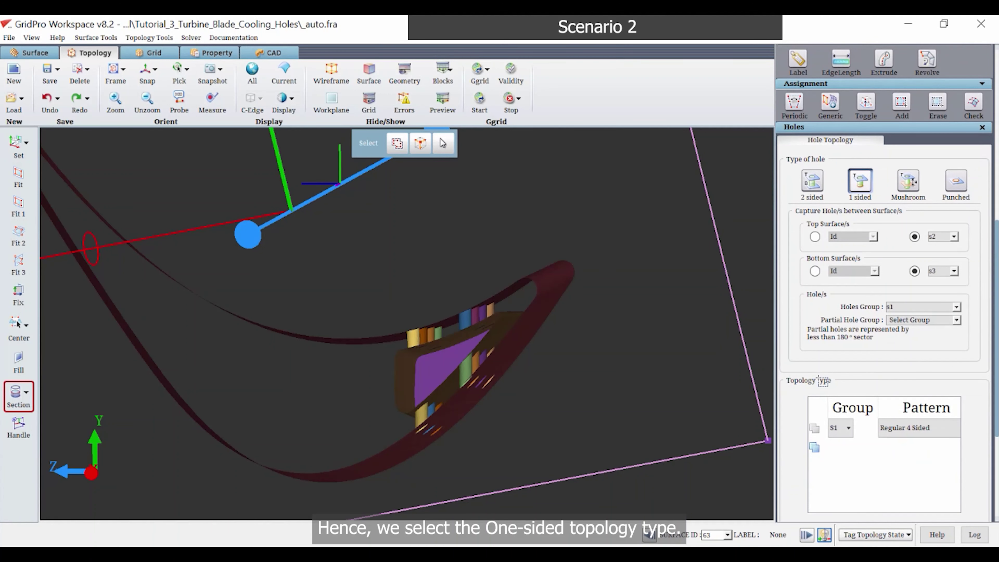
{"action": "scroll", "coordinate": [823, 380], "scroll_direction": "down", "scroll_amount": 5}
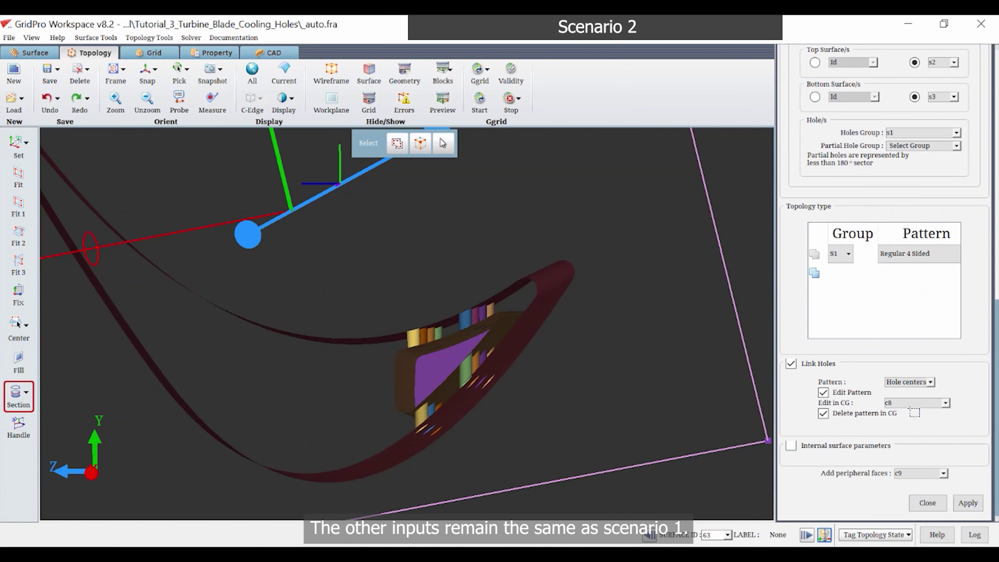
- Set the hole linking to the Hole centers pattern and make it editable in corner group c8
{"action": "left_click", "coordinate": [908, 381]}
{"action": "left_click", "coordinate": [911, 399]}
{"action": "left_click", "coordinate": [823, 423]}
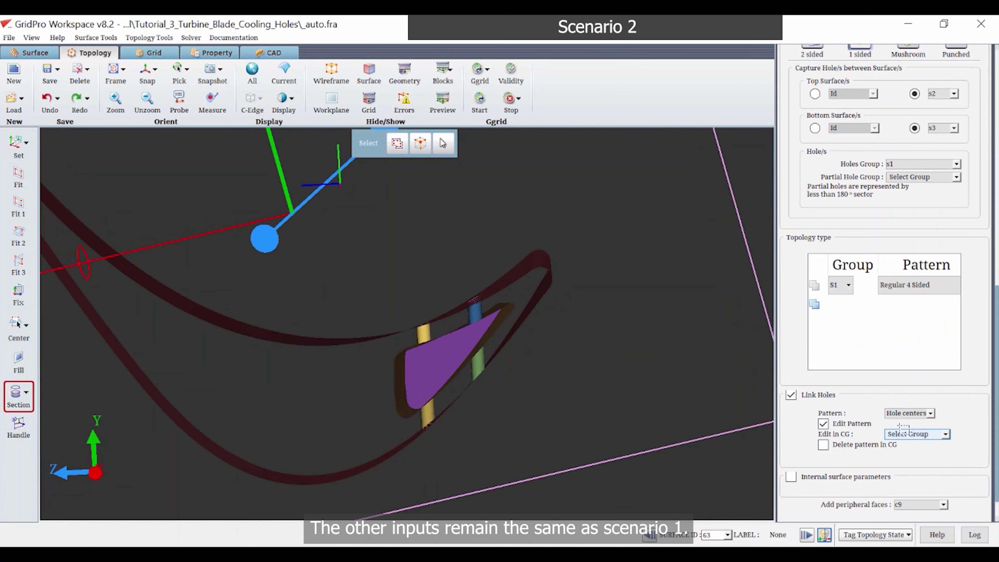
{"action": "left_click", "coordinate": [944, 433]}
{"action": "left_click", "coordinate": [917, 506]}
- Link the hole center corners of the two rows above the plenum and of the two rows below it
{"action": "scroll", "coordinate": [552, 350], "scroll_direction": "up", "scroll_amount": 4}
{"action": "key", "text": "l"}
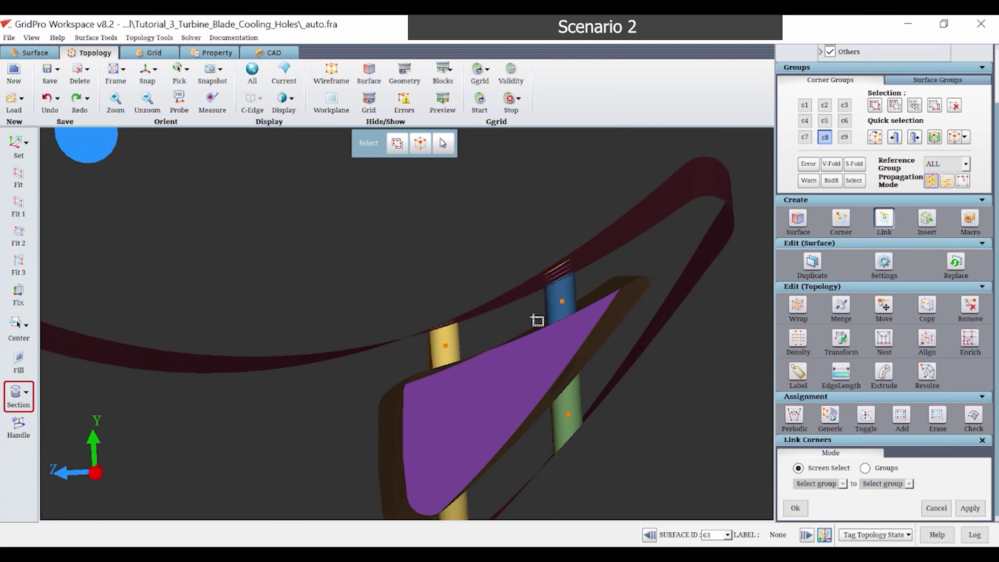
{"action": "left_click_drag", "start_coordinate": [571, 321], "coordinate": [541, 282]}
{"action": "left_click_drag", "start_coordinate": [447, 378], "coordinate": [424, 322]}
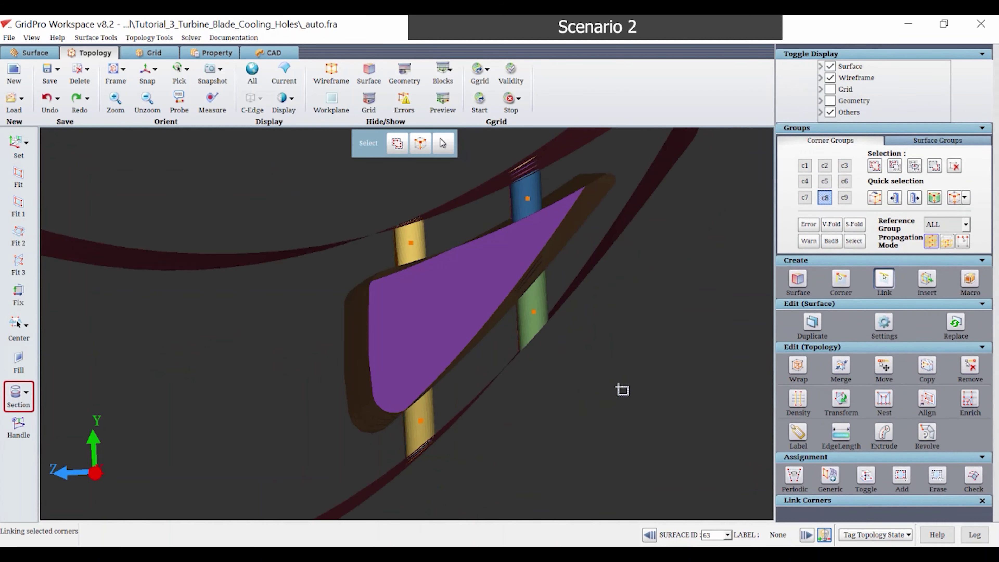
{"action": "left_click_drag", "start_coordinate": [590, 390], "coordinate": [517, 263]}
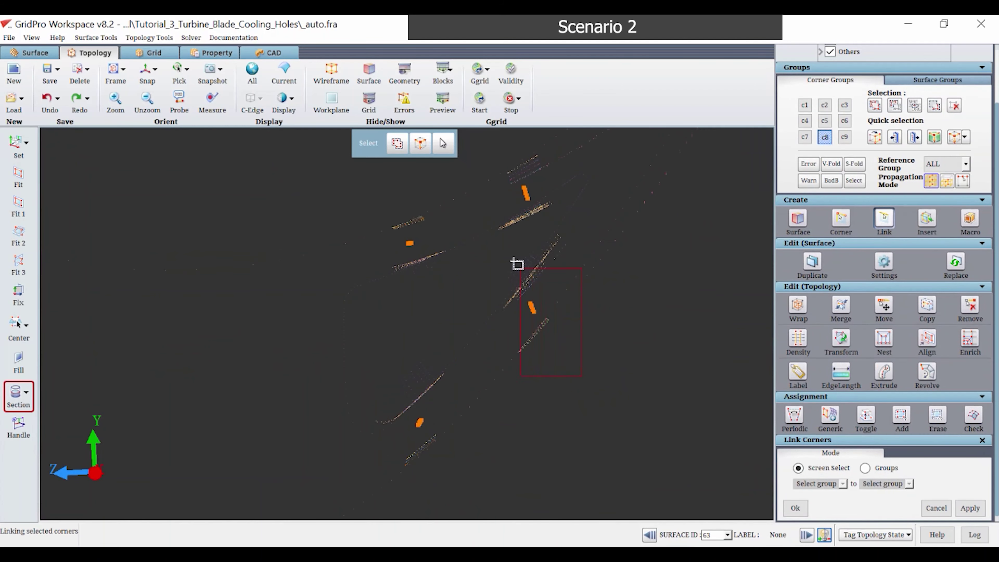
{"action": "left_click_drag", "start_coordinate": [545, 217], "coordinate": [479, 157]}
{"action": "left_click_drag", "start_coordinate": [437, 288], "coordinate": [382, 197]}
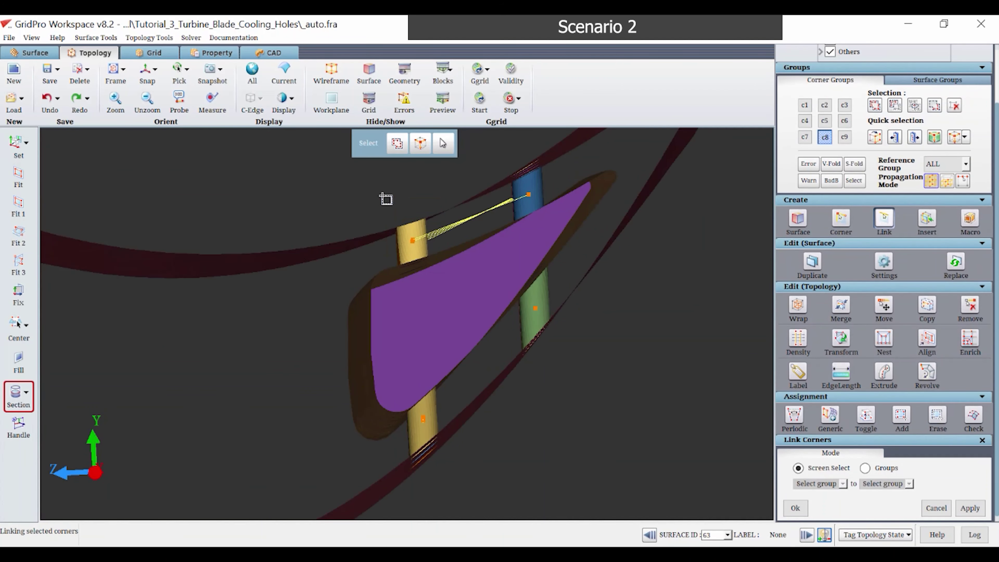
{"action": "left_click_drag", "start_coordinate": [545, 328], "coordinate": [513, 284]}
{"action": "left_click_drag", "start_coordinate": [426, 461], "coordinate": [375, 356]}
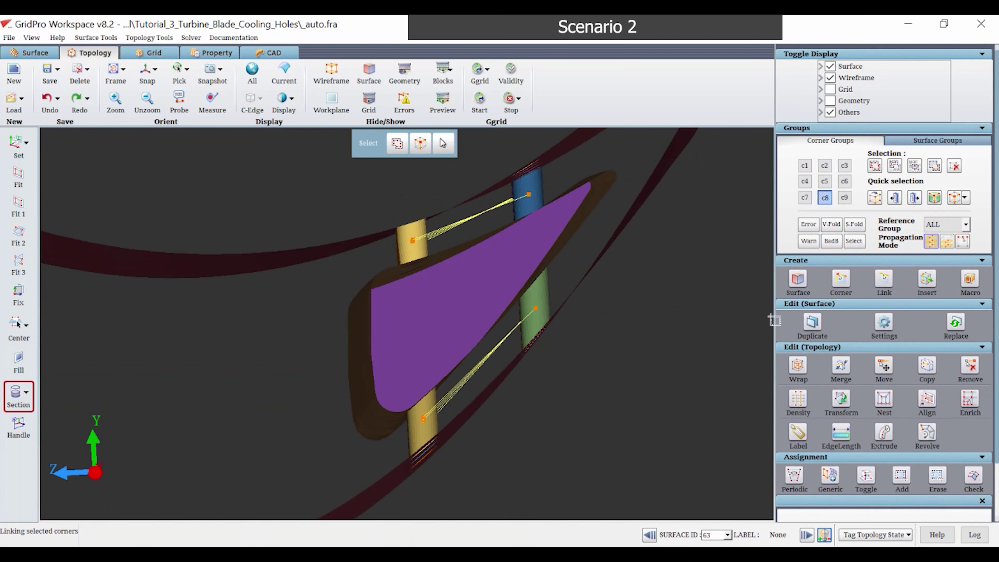
- Return to the Holes tool, enable deleting the pattern in the corner group and apply the one-sided hole topology
{"action": "left_click", "coordinate": [149, 37]}
{"action": "left_click", "coordinate": [178, 115]}
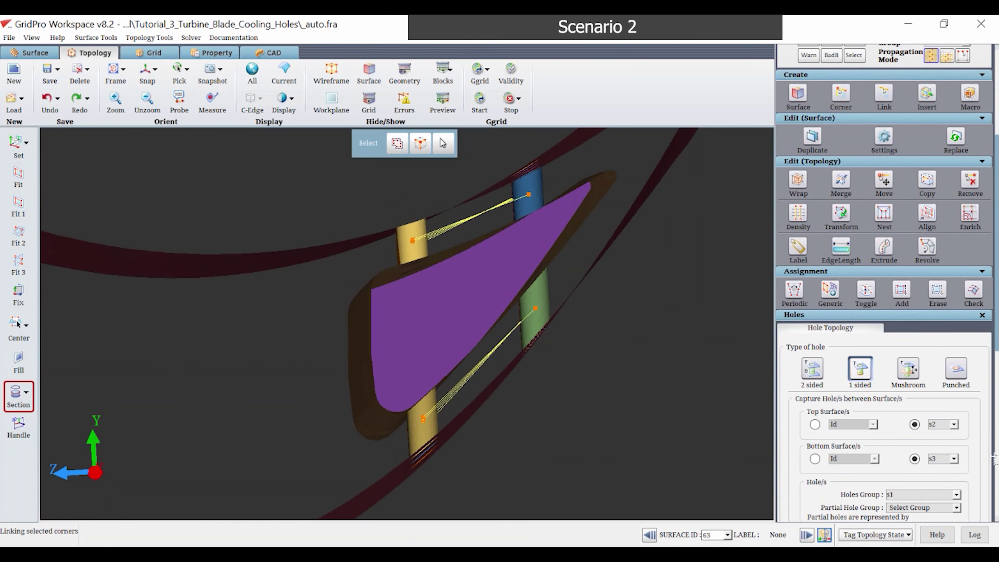
{"action": "scroll", "coordinate": [929, 447], "scroll_direction": "down", "scroll_amount": 10}
{"action": "left_click", "coordinate": [822, 413]}
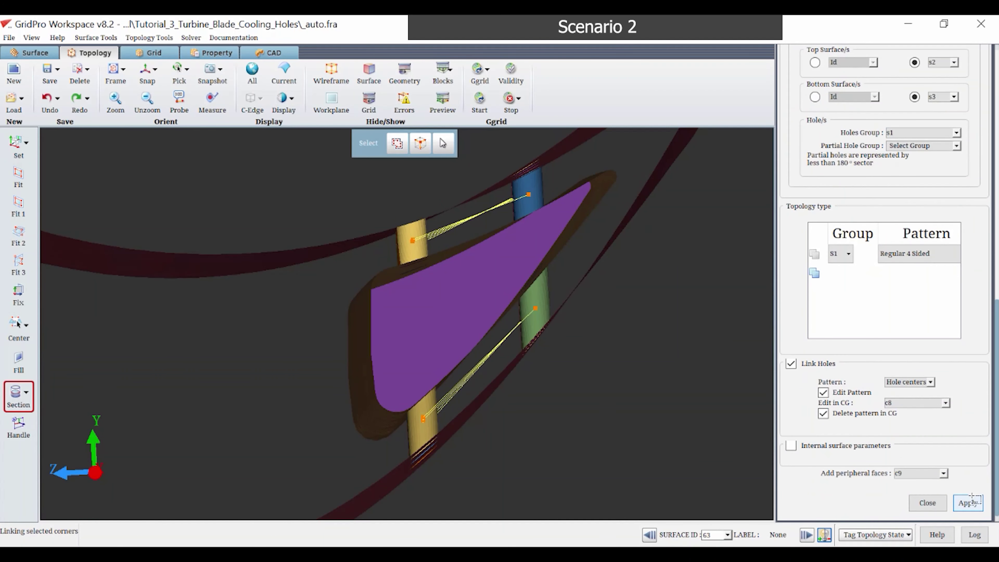
{"action": "left_click", "coordinate": [968, 502]}
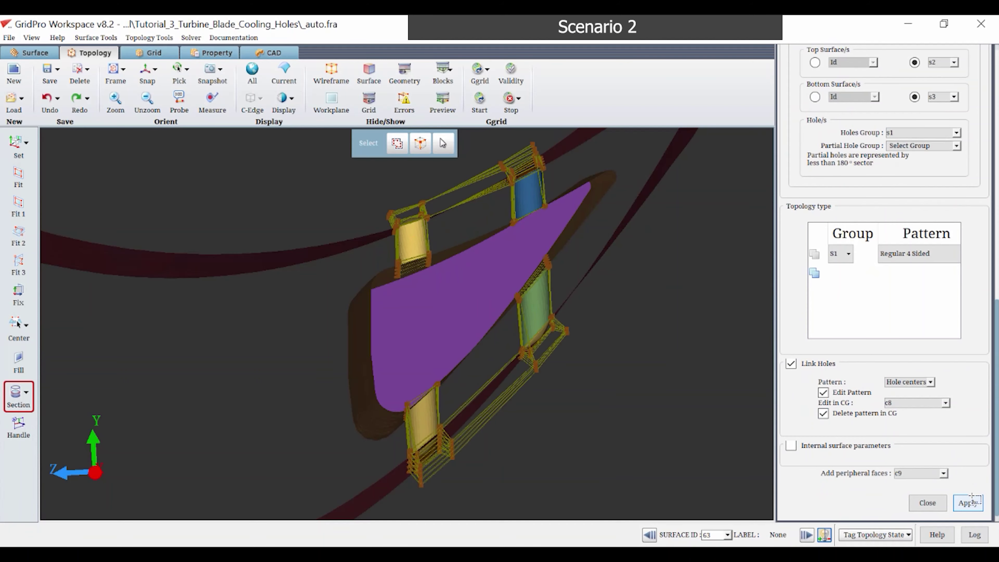
- Toggle corner group c9 and examine the one-sided topology around the holes
{"action": "scroll", "coordinate": [858, 281], "scroll_direction": "up", "scroll_amount": 10}
{"action": "left_click", "coordinate": [844, 181]}
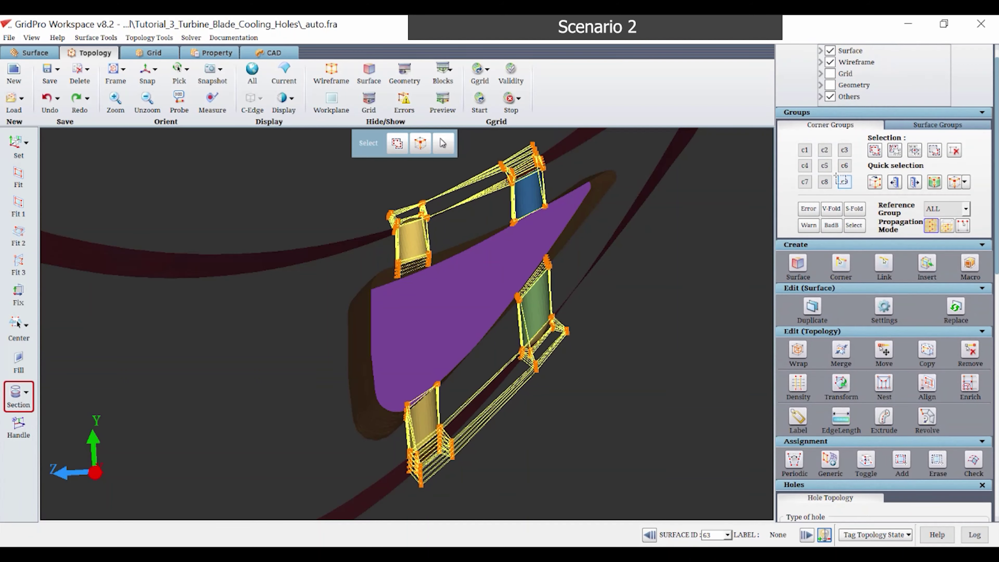
{"action": "mouse_move", "coordinate": [678, 226]}
{"action": "left_mouse_down"}
{"action": "mouse_move", "coordinate": [700, 231]}
{"action": "mouse_move", "coordinate": [645, 236]}
{"action": "mouse_move", "coordinate": [573, 350]}
{"action": "mouse_move", "coordinate": [515, 293]}
{"action": "mouse_move", "coordinate": [550, 255]}
{"action": "mouse_move", "coordinate": [549, 307]}
{"action": "mouse_move", "coordinate": [469, 325]}
{"action": "mouse_move", "coordinate": [433, 364]}
{"action": "mouse_move", "coordinate": [395, 318]}
{"action": "mouse_move", "coordinate": [408, 301]}
{"action": "left_mouse_up"}
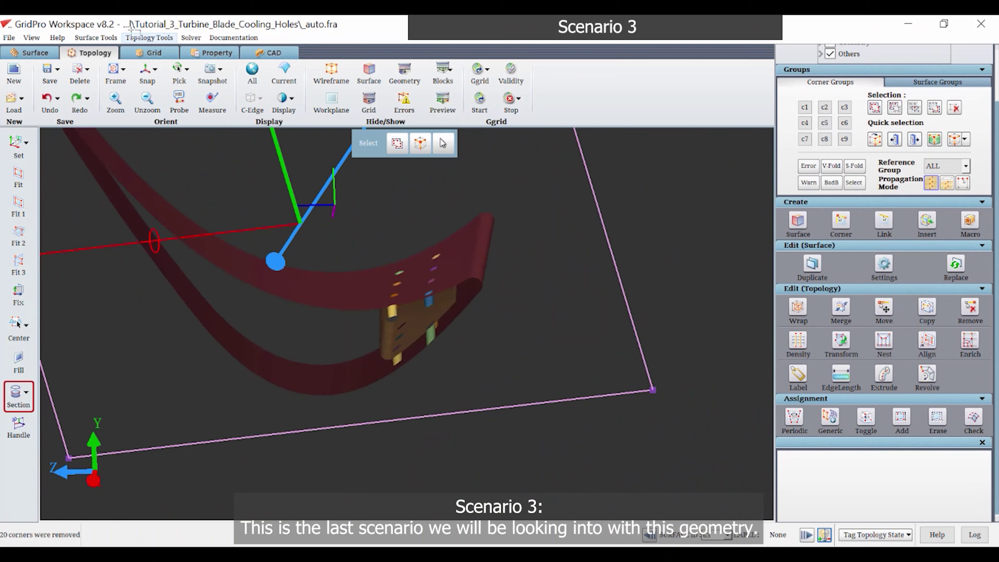
- Reopen the Holes tool for the Punched type with group s2 as the top surface and s1 as the holes group
{"action": "left_click", "coordinate": [149, 37]}
{"action": "left_click", "coordinate": [159, 117]}
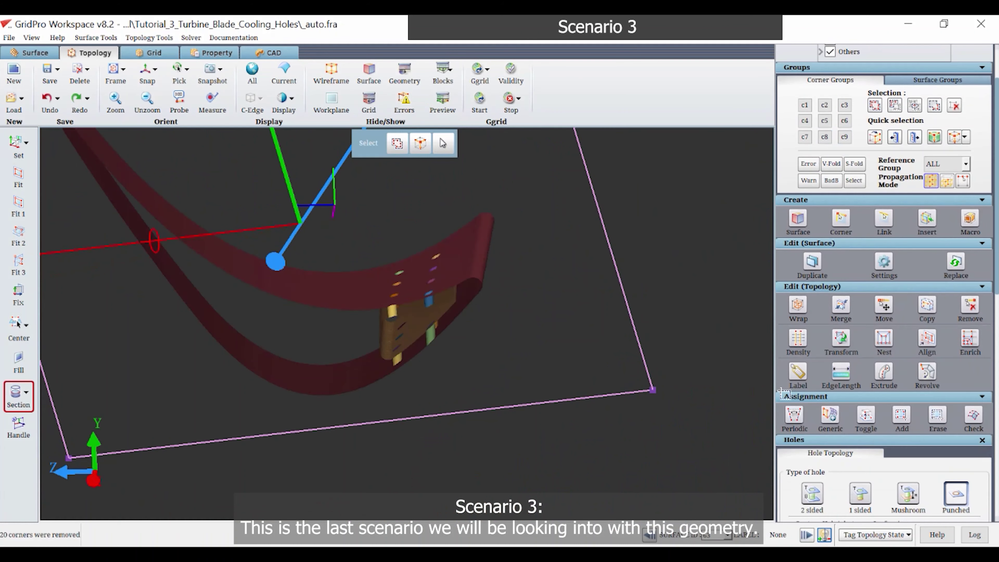
{"action": "scroll", "coordinate": [880, 452], "scroll_direction": "down", "scroll_amount": 10}
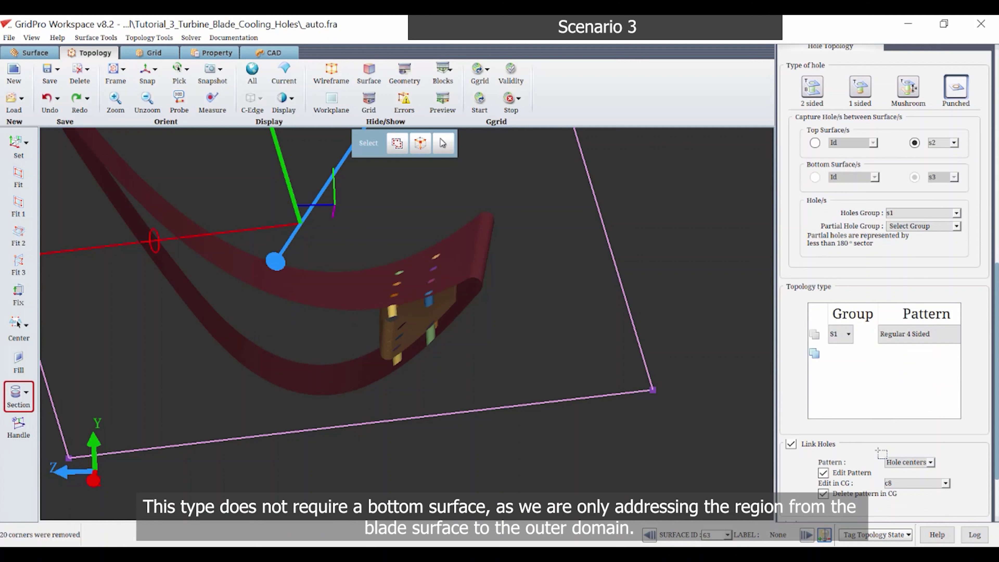
{"action": "scroll", "coordinate": [880, 452], "scroll_direction": "down", "scroll_amount": 2}
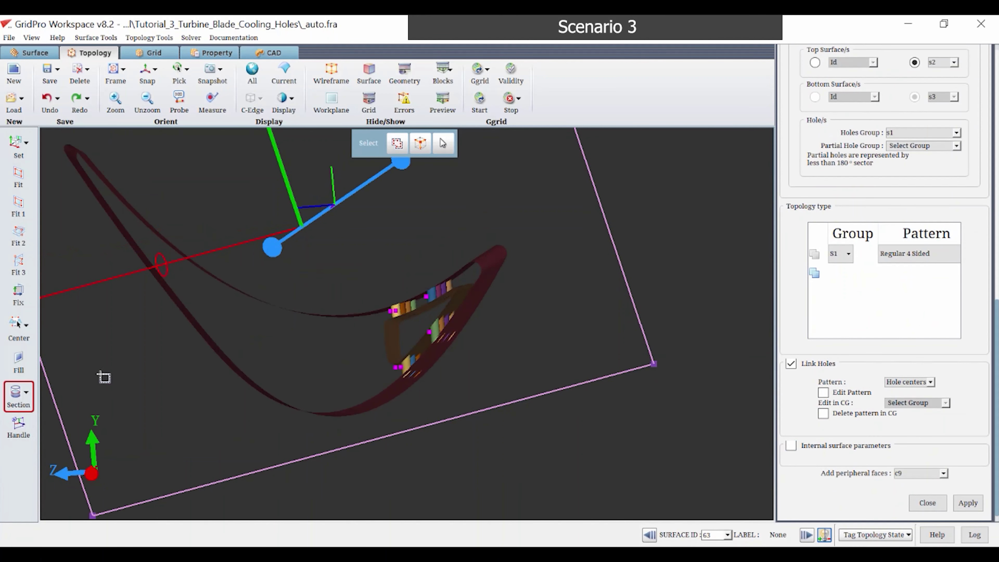
- Enable editing of the Hole centers linking pattern for the punched holes in corner group c8
{"action": "left_click_drag", "start_coordinate": [103, 379], "coordinate": [173, 359]}
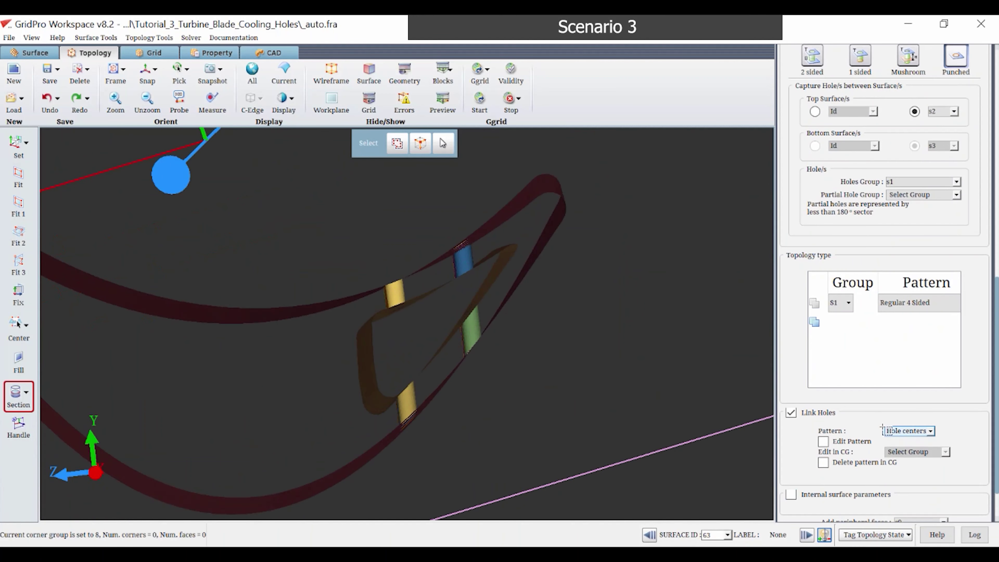
{"action": "scroll", "coordinate": [882, 430], "scroll_direction": "down", "scroll_amount": 1}
{"action": "left_click", "coordinate": [823, 393]}
{"action": "left_click", "coordinate": [917, 402]}
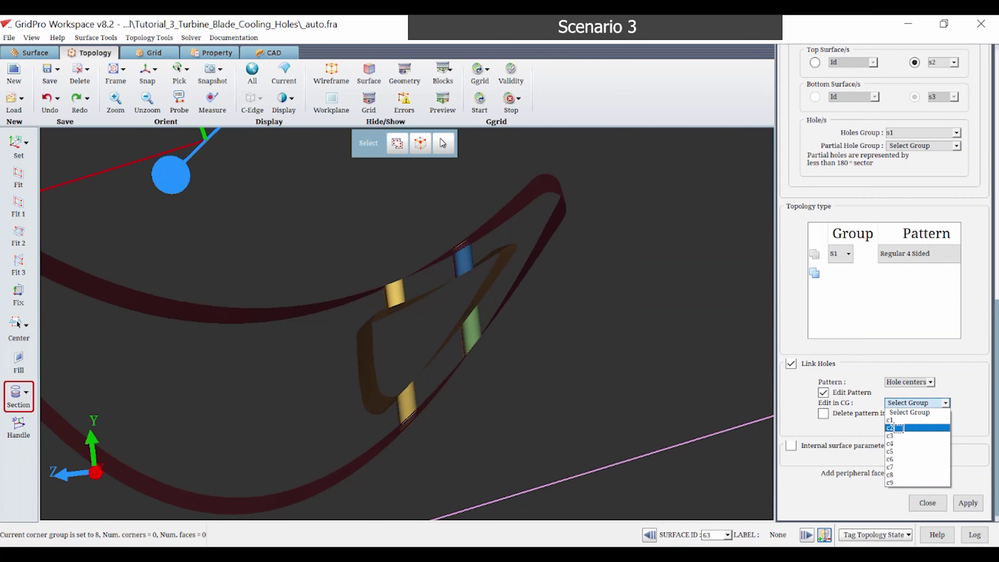
{"action": "left_click", "coordinate": [902, 459]}
- Link the punched holes' center corners between the two rows below the plenum and between the two rows above it
{"action": "key", "text": "e"}
{"action": "left_click", "coordinate": [465, 261]}
{"action": "left_click", "coordinate": [396, 292]}
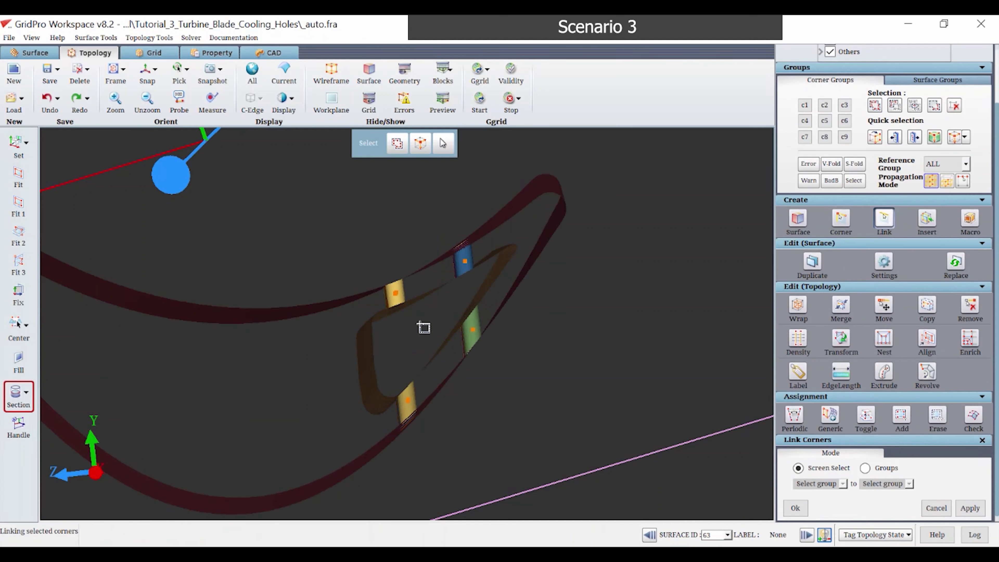
{"action": "left_click", "coordinate": [408, 400]}
{"action": "left_click_drag", "start_coordinate": [437, 423], "coordinate": [357, 341]}
{"action": "left_click_drag", "start_coordinate": [584, 379], "coordinate": [452, 302]}
{"action": "left_click_drag", "start_coordinate": [511, 363], "coordinate": [401, 297]}
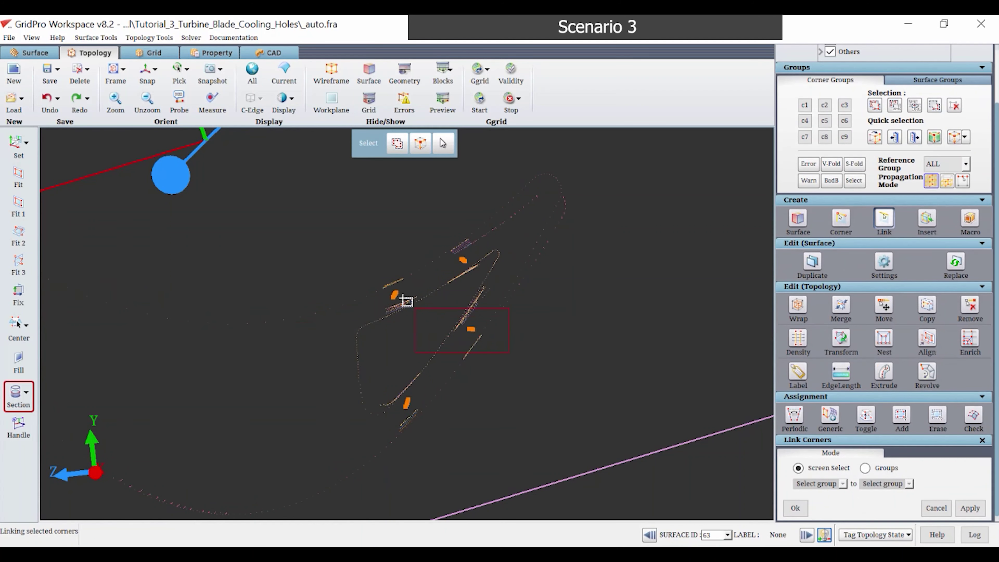
{"action": "left_click_drag", "start_coordinate": [436, 420], "coordinate": [389, 381]}
{"action": "left_click_drag", "start_coordinate": [489, 376], "coordinate": [450, 307]}
{"action": "left_click_drag", "start_coordinate": [485, 283], "coordinate": [430, 225]}
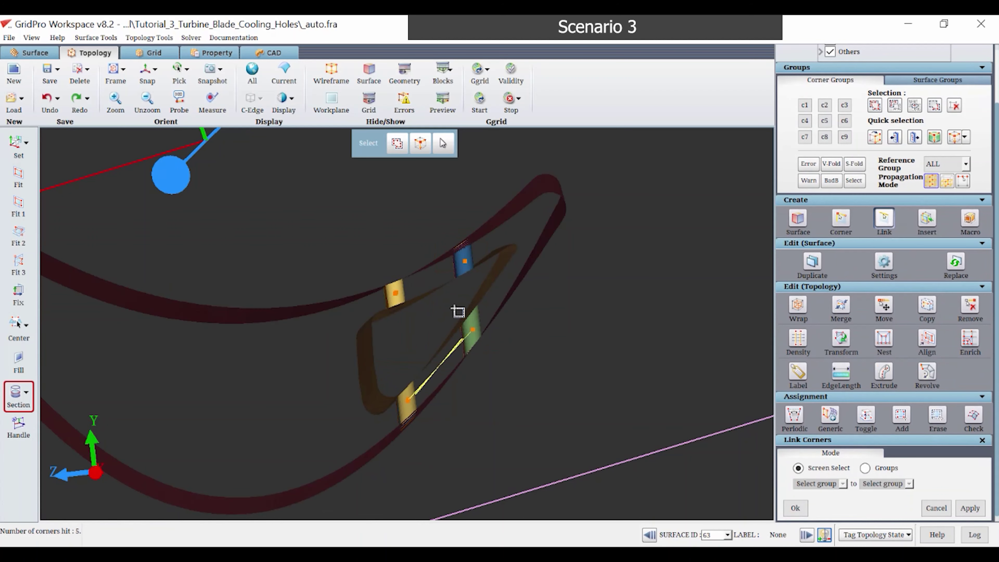
{"action": "left_click_drag", "start_coordinate": [416, 306], "coordinate": [371, 322]}
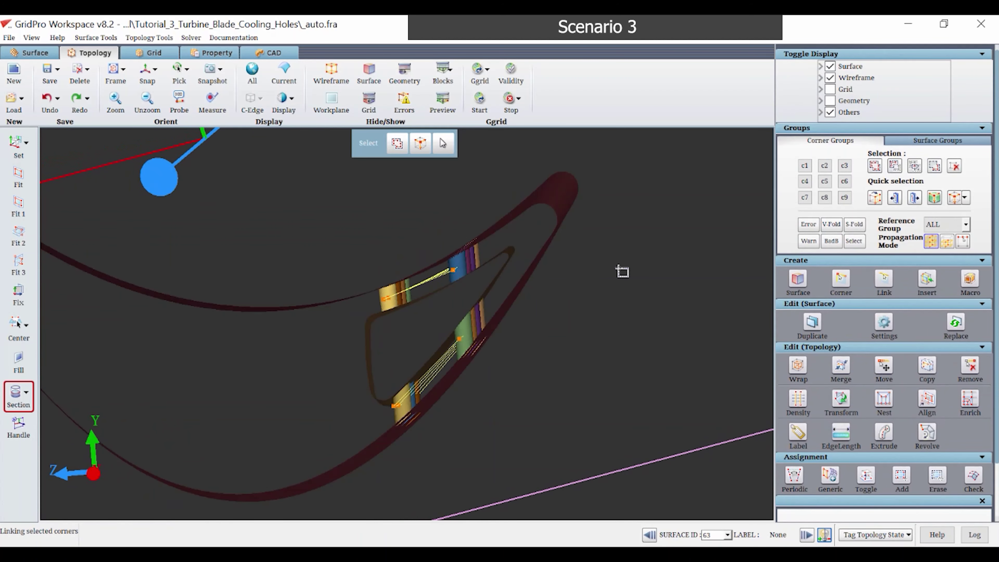
- Return to the Holes tool, enable deleting the pattern in the corner group and apply the punched topology with peripheral faces in c9
{"action": "left_click", "coordinate": [147, 38]}
{"action": "left_click", "coordinate": [182, 125]}
{"action": "scroll", "coordinate": [819, 354], "scroll_direction": "down", "scroll_amount": 8}
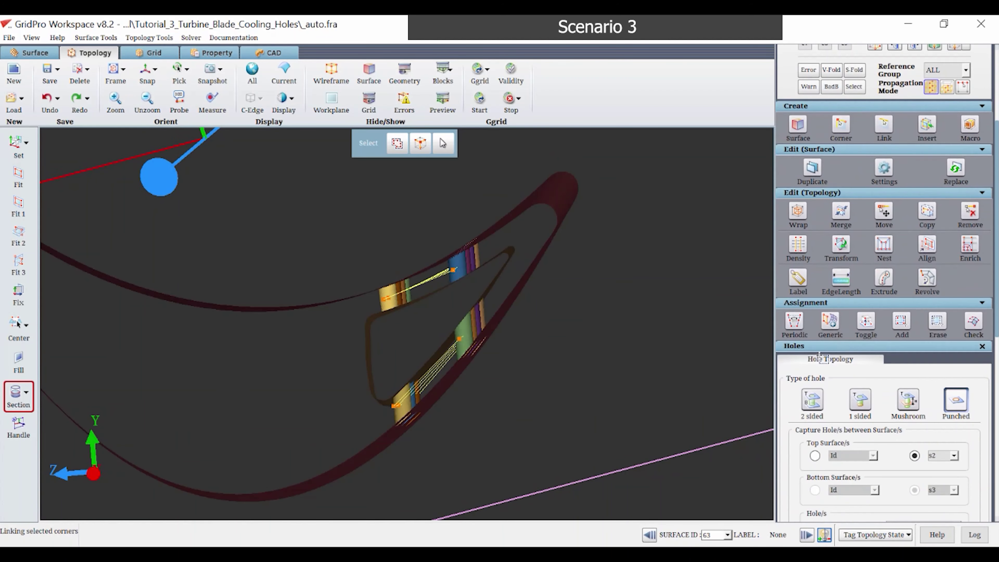
{"action": "scroll", "coordinate": [805, 394], "scroll_direction": "down", "scroll_amount": 2}
{"action": "scroll", "coordinate": [786, 448], "scroll_direction": "down", "scroll_amount": 3}
{"action": "left_click", "coordinate": [823, 413]}
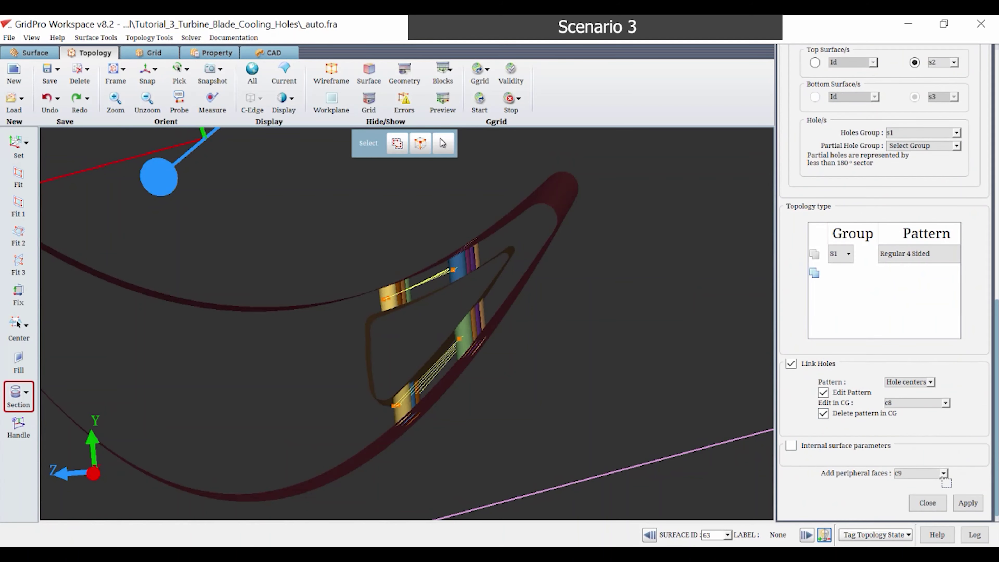
{"action": "left_click", "coordinate": [966, 503]}
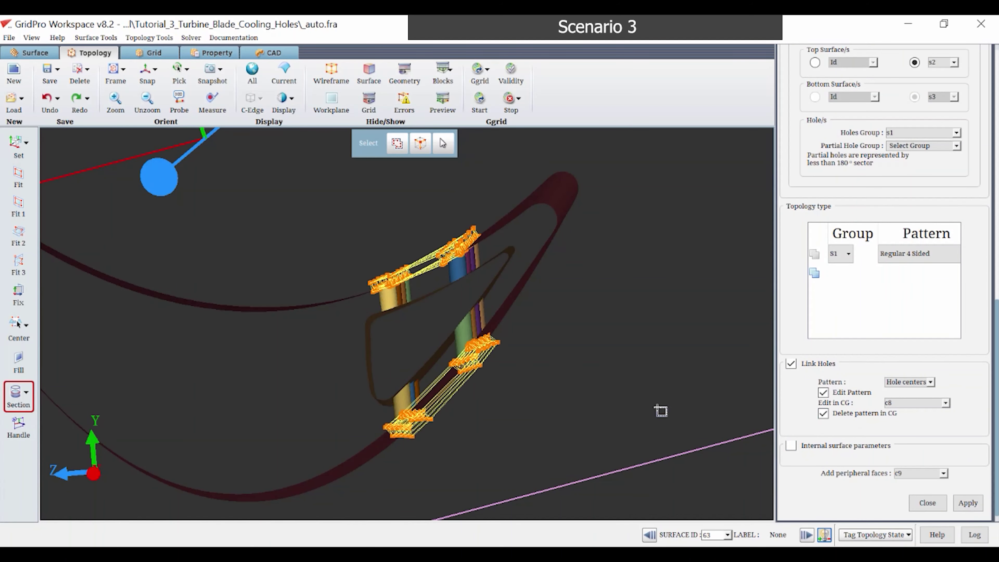
- Examine the punched hole topology on both sides of the blade and close the Holes tool
{"action": "scroll", "coordinate": [355, 295], "scroll_direction": "up", "scroll_amount": 3}
{"action": "mouse_move", "coordinate": [356, 295]}
{"action": "left_mouse_down"}
{"action": "mouse_move", "coordinate": [408, 313]}
{"action": "mouse_move", "coordinate": [466, 250]}
{"action": "mouse_move", "coordinate": [443, 226]}
{"action": "mouse_move", "coordinate": [411, 283]}
{"action": "mouse_move", "coordinate": [417, 272]}
{"action": "mouse_move", "coordinate": [351, 451]}
{"action": "mouse_move", "coordinate": [372, 366]}
{"action": "mouse_move", "coordinate": [379, 370]}
{"action": "mouse_move", "coordinate": [355, 379]}
{"action": "mouse_move", "coordinate": [377, 381]}
{"action": "mouse_move", "coordinate": [364, 397]}
{"action": "left_mouse_up"}
{"action": "scroll", "coordinate": [417, 271], "scroll_direction": "up", "scroll_amount": 3}
{"action": "scroll", "coordinate": [364, 397], "scroll_direction": "down", "scroll_amount": 5}
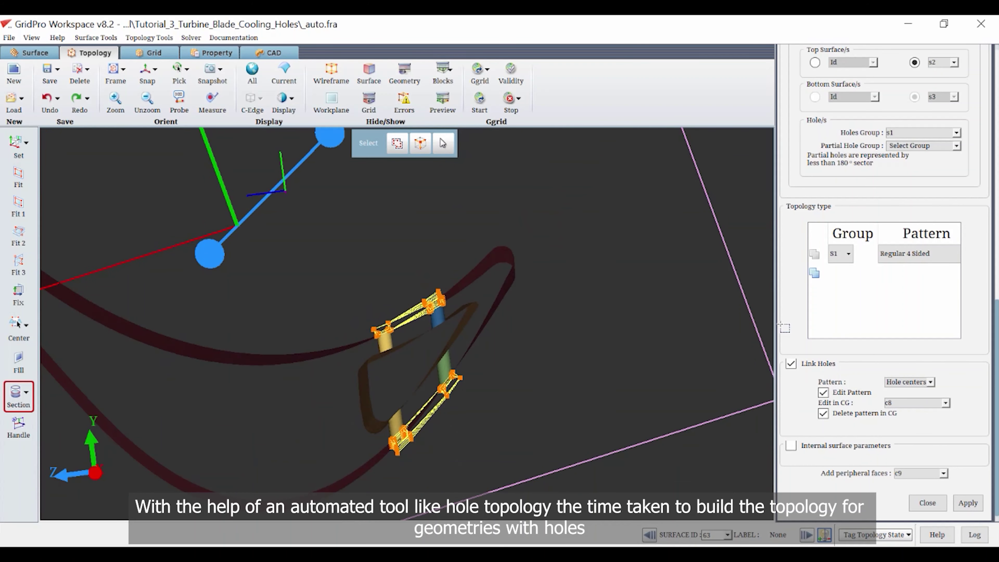
{"action": "scroll", "coordinate": [787, 326], "scroll_direction": "up", "scroll_amount": 3}
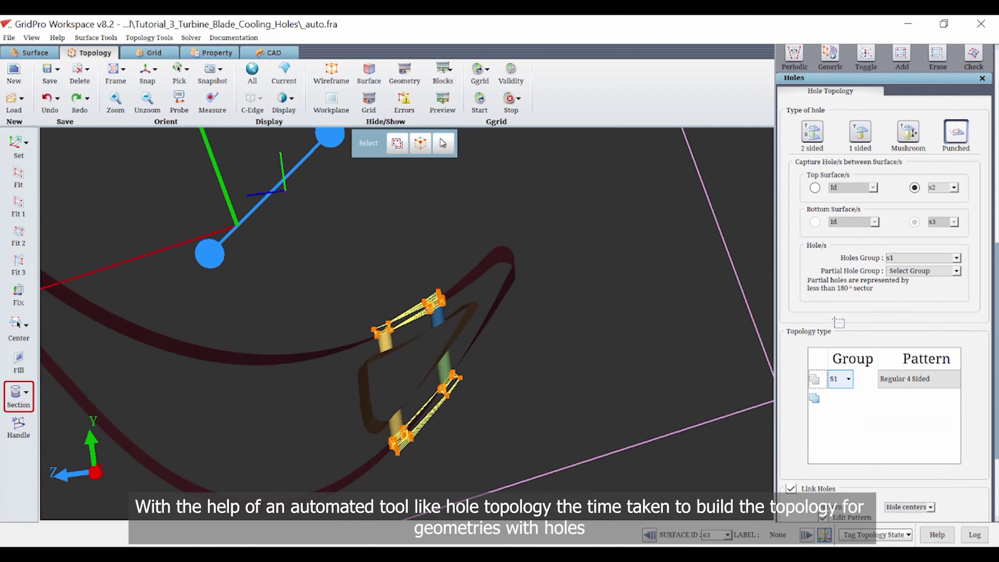
{"action": "left_click", "coordinate": [982, 78]}
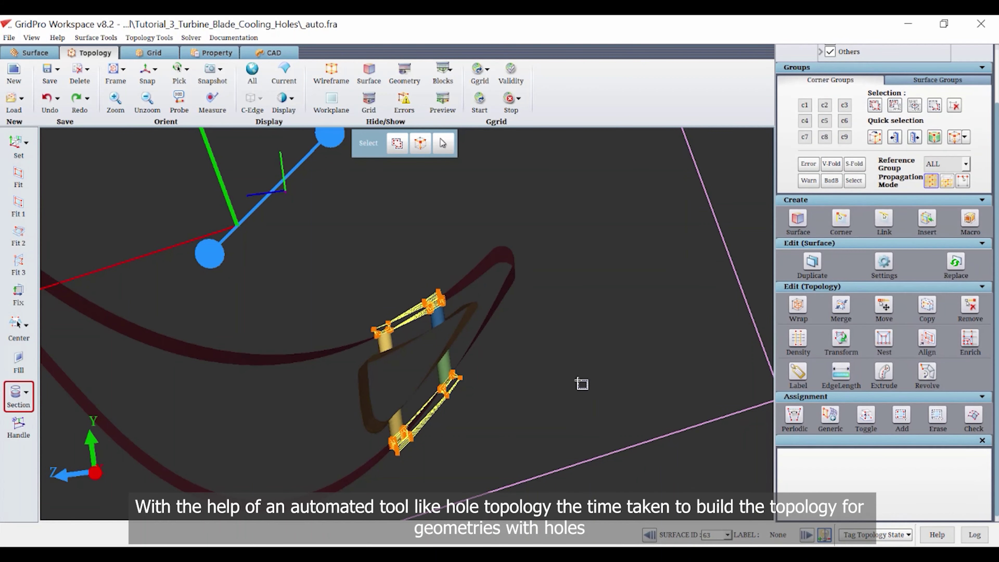